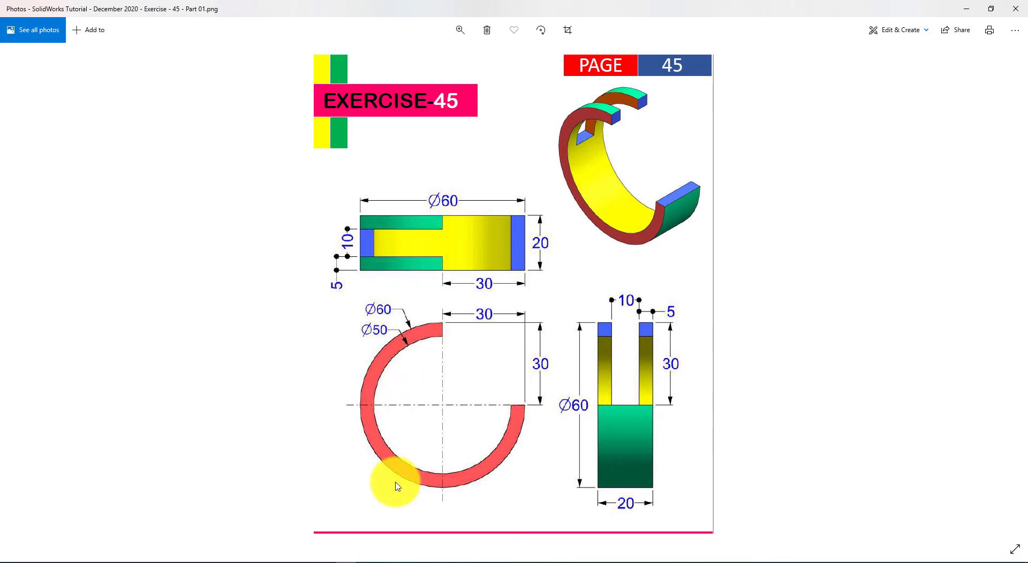
Step: Switch to SOLIDWORKS and sketch two concentric circles at the origin on the Front Plane, about 106 mm and 62 mm in diameter
click(184, 536)
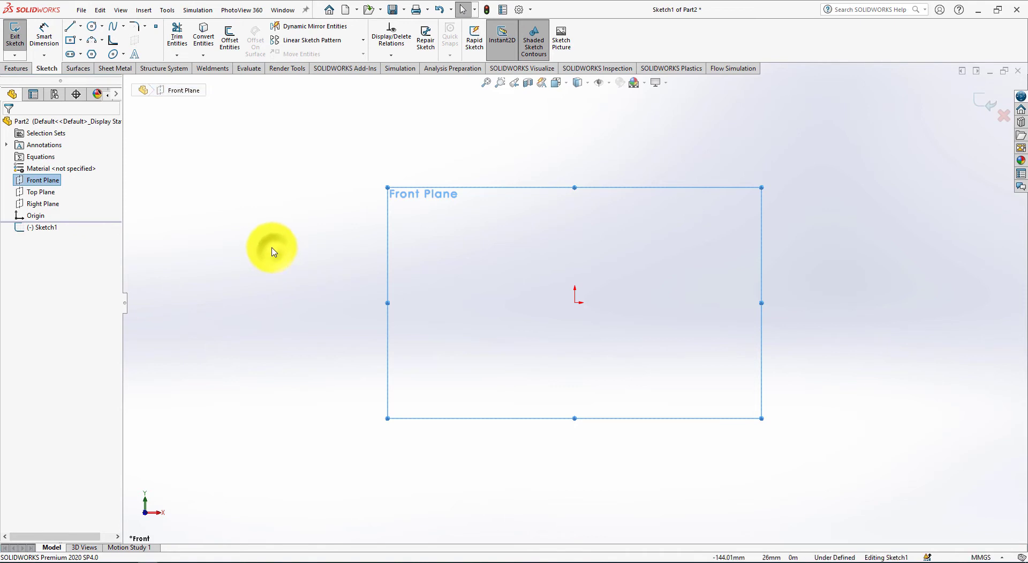
right_drag(273, 250, 337, 252)
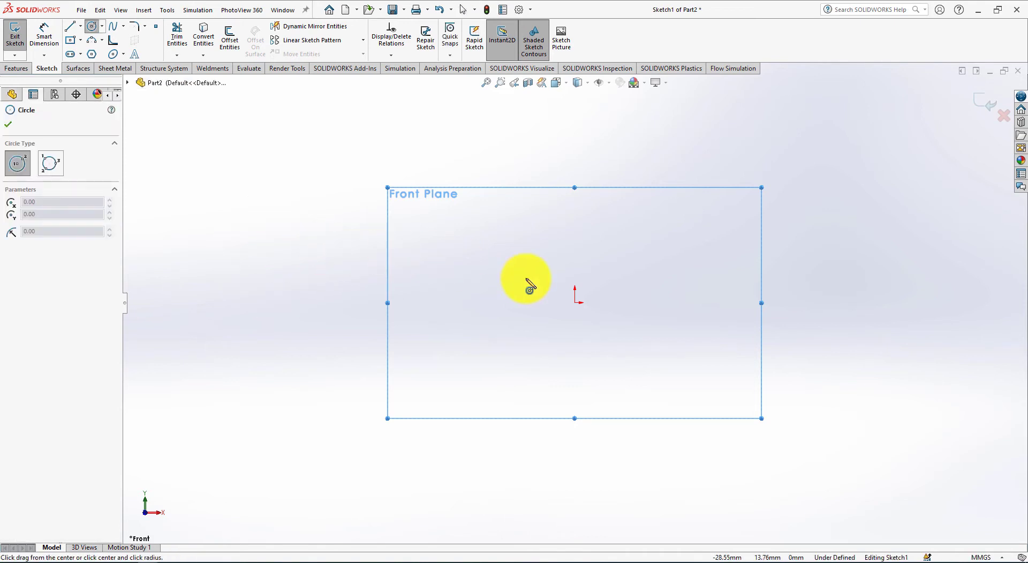
drag(576, 303, 465, 284)
drag(575, 304, 509, 295)
right_click(370, 211)
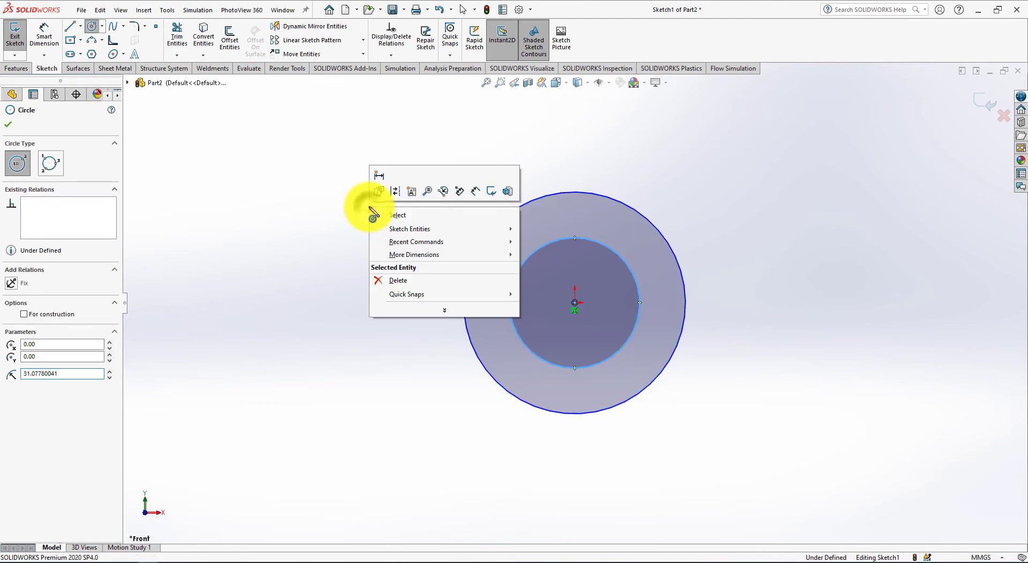
click(403, 217)
Step: Draw a vertical construction line through the origin from the top to the bottom quadrant of the outer circle
right_drag(360, 166, 316, 164)
click(71, 250)
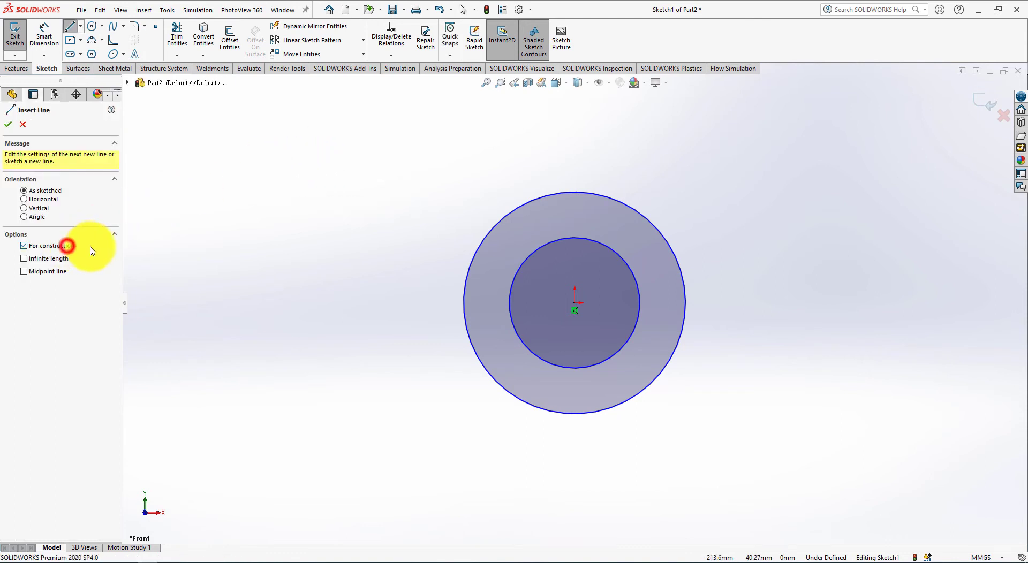
click(574, 302)
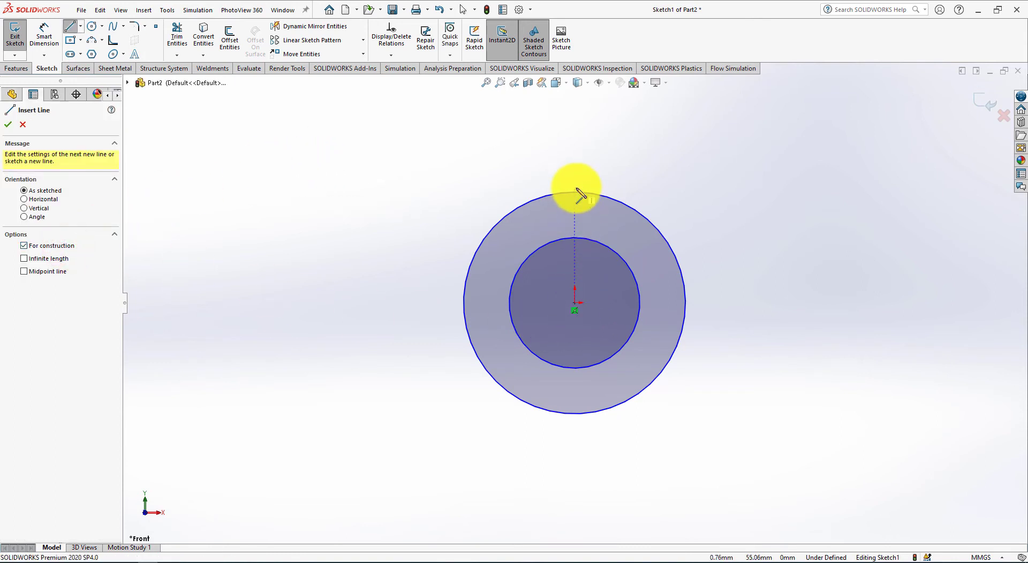
click(575, 191)
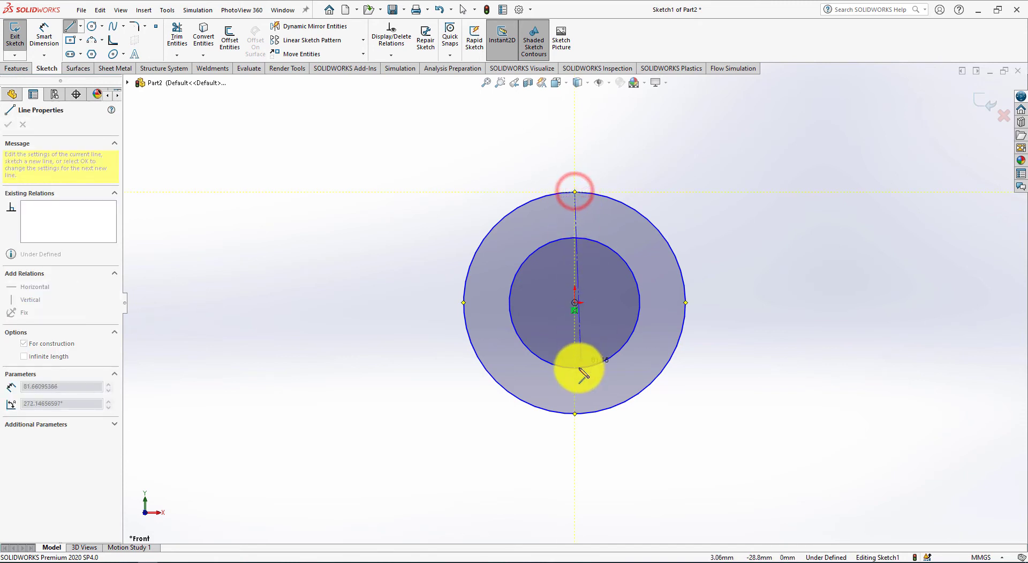
click(574, 413)
right_click(345, 337)
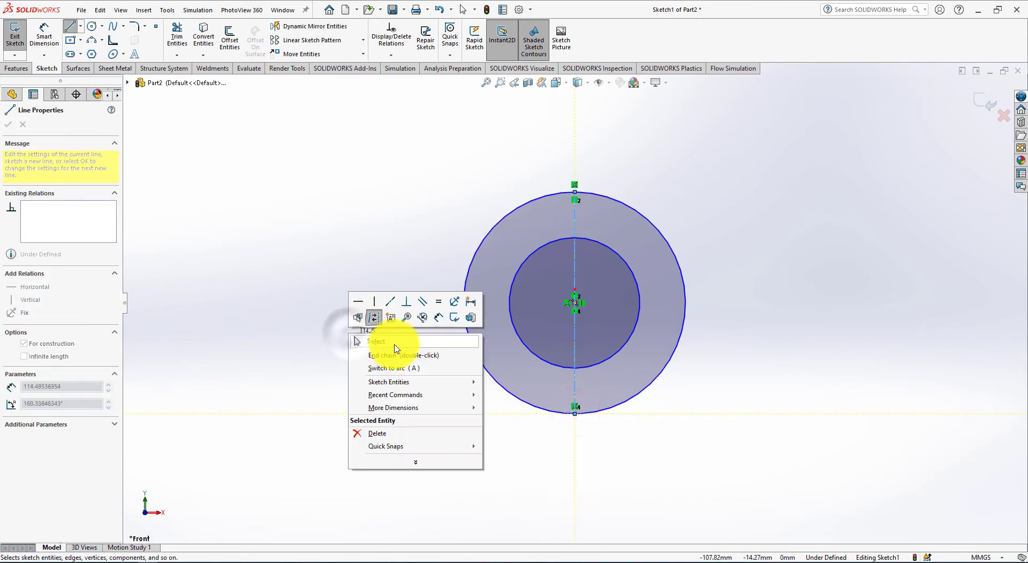
click(378, 341)
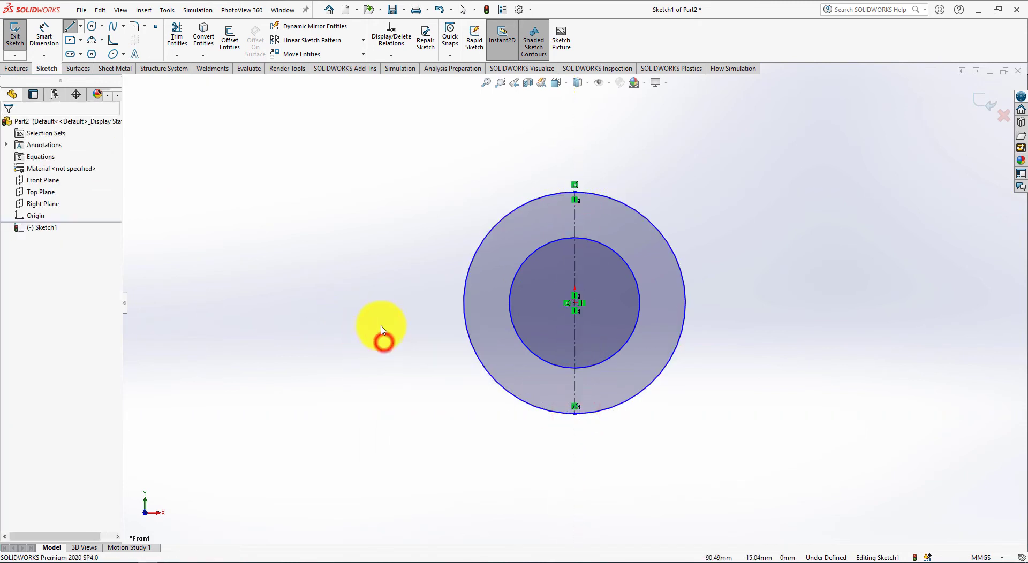
Step: Draw a horizontal construction line through the origin between the left and right quadrants of the outer circle
right_drag(378, 311, 340, 303)
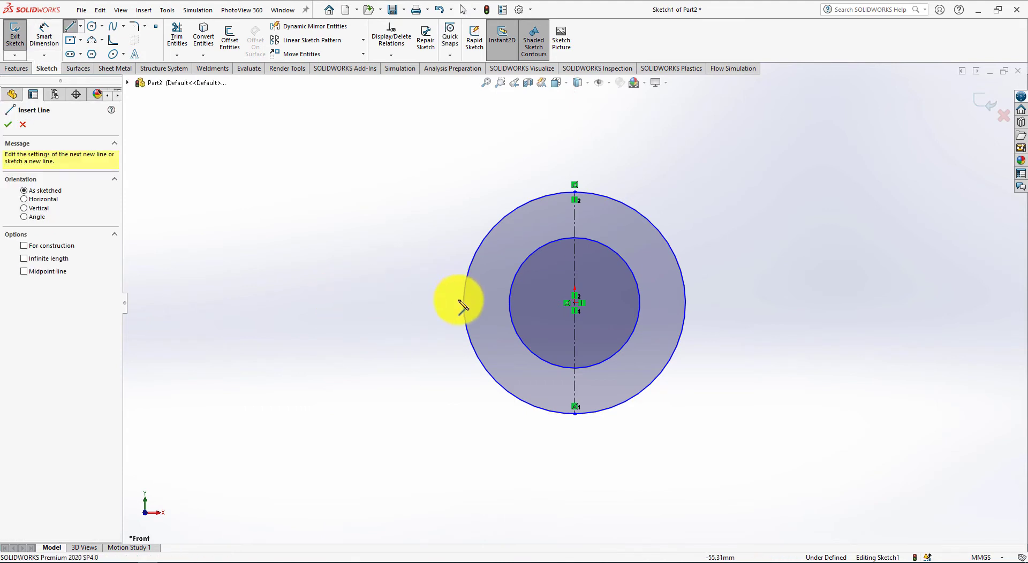
click(70, 245)
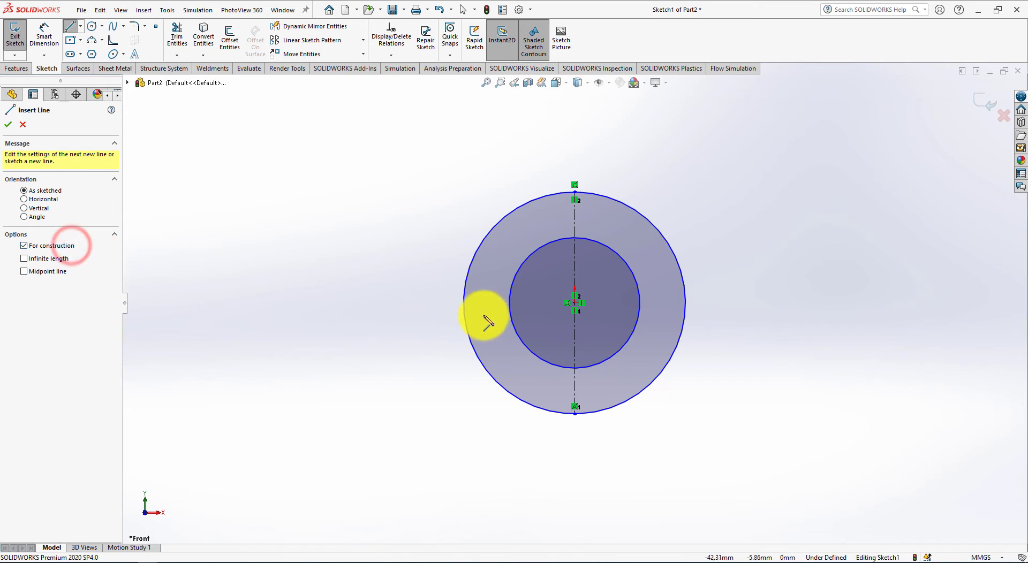
click(463, 303)
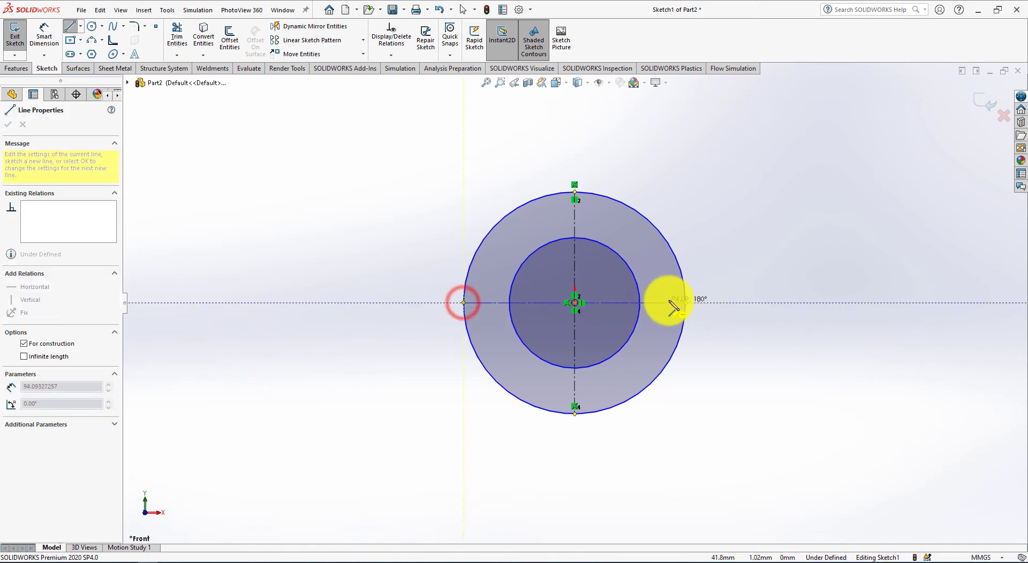
click(686, 303)
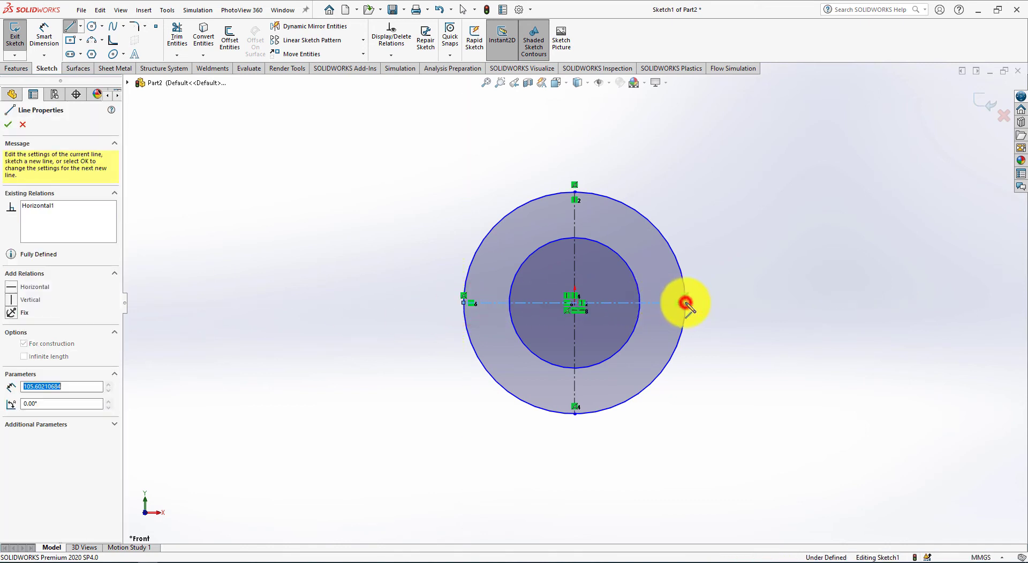
right_click(730, 229)
click(750, 236)
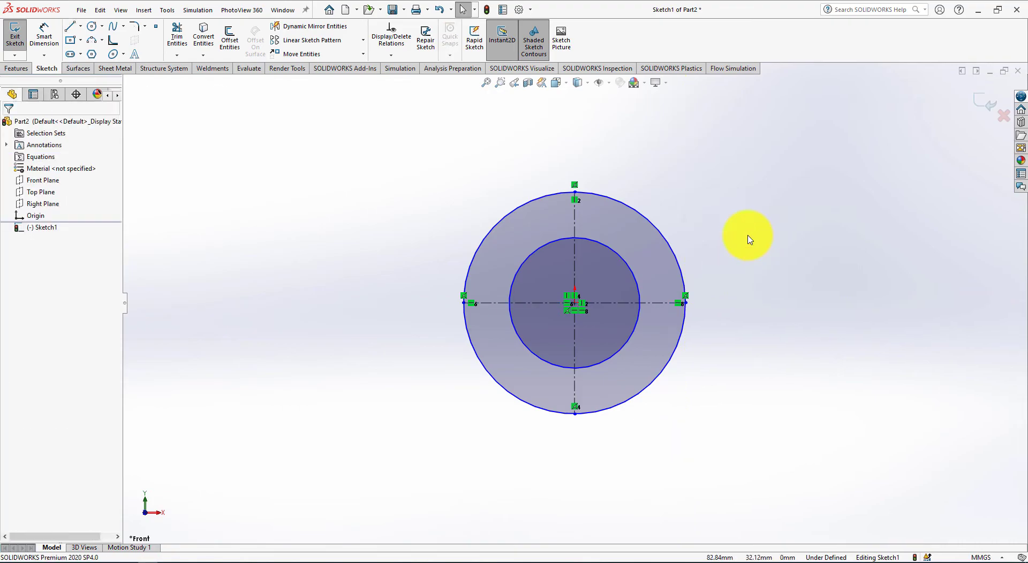
Step: Check the reference drawing and dimension the outer circle's diameter at 60 mm
key(alt+Tab)
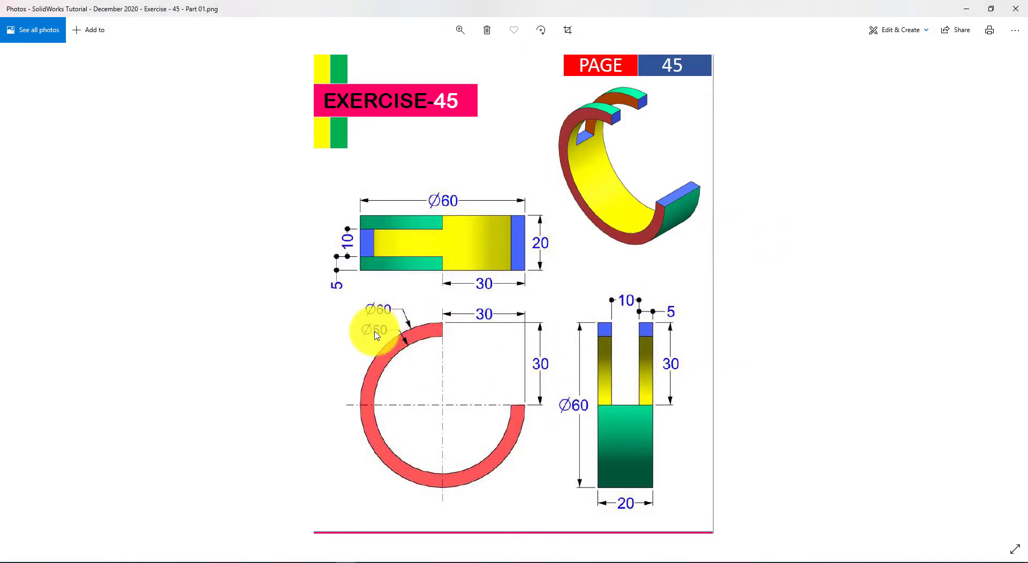
key(alt+Tab)
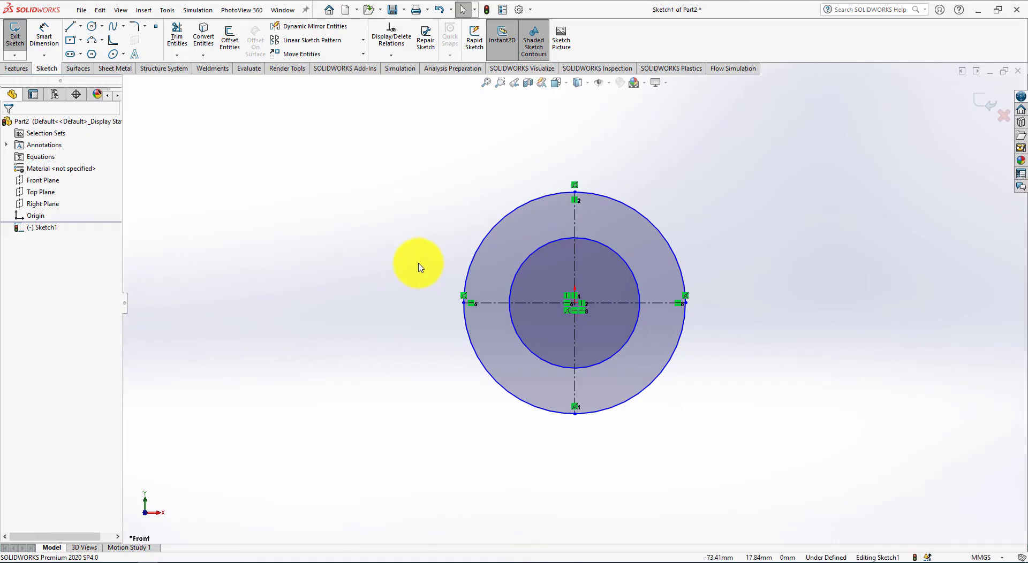
right_drag(383, 241, 384, 201)
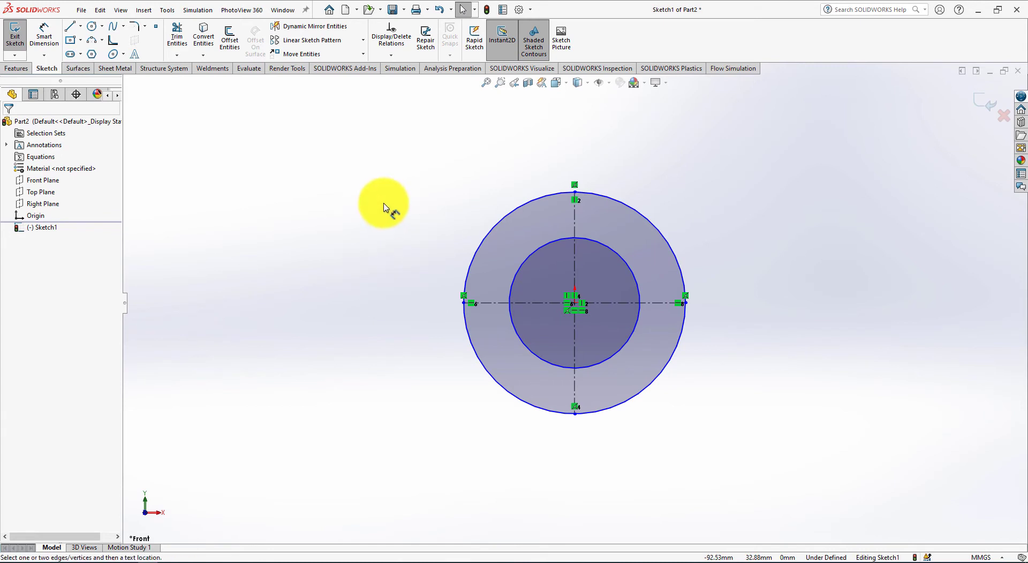
click(508, 219)
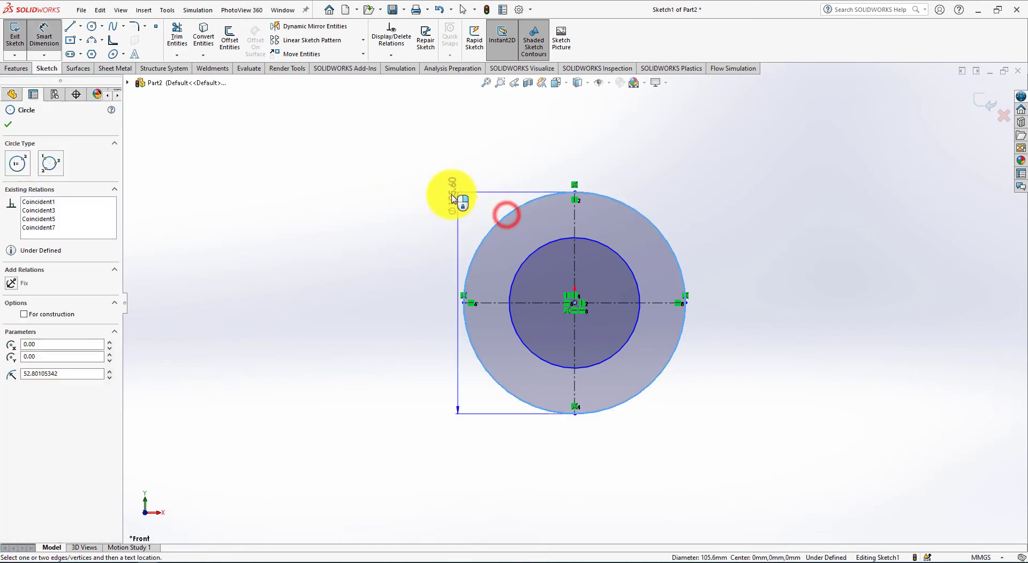
click(434, 178)
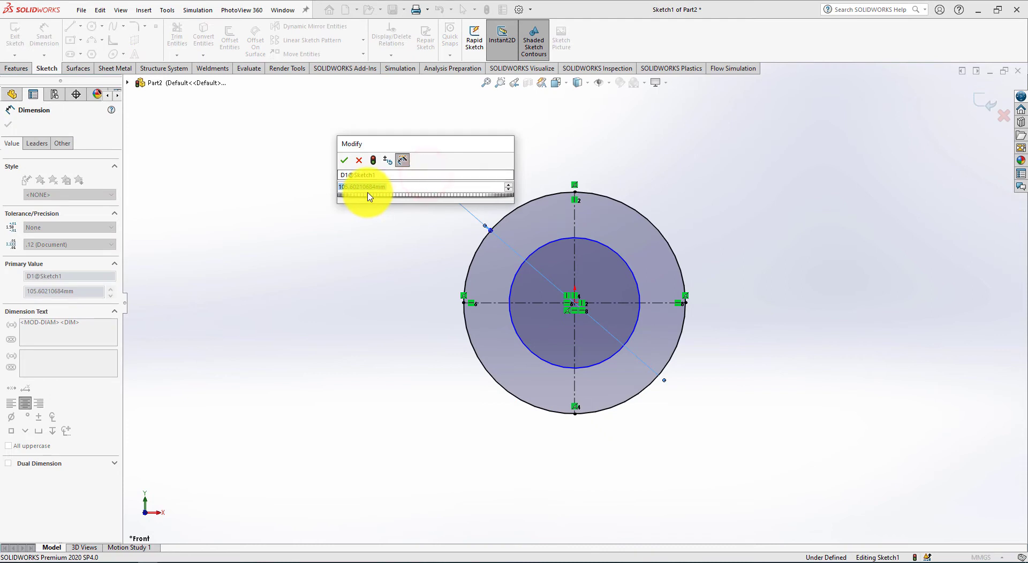
text(60)
key(Return)
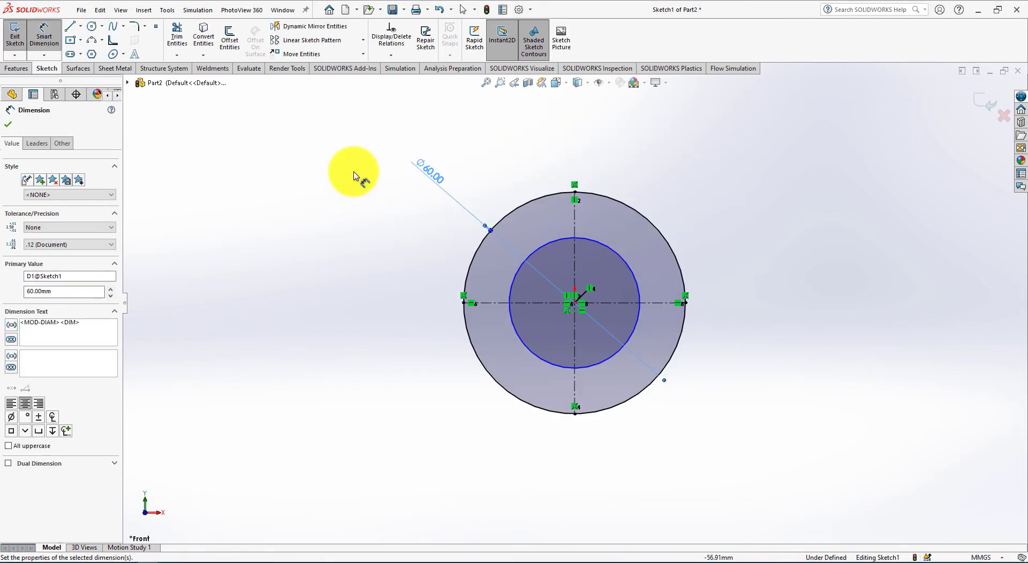
Step: Dimension the inner circle's diameter at 50 mm, as given in the reference drawing
click(543, 245)
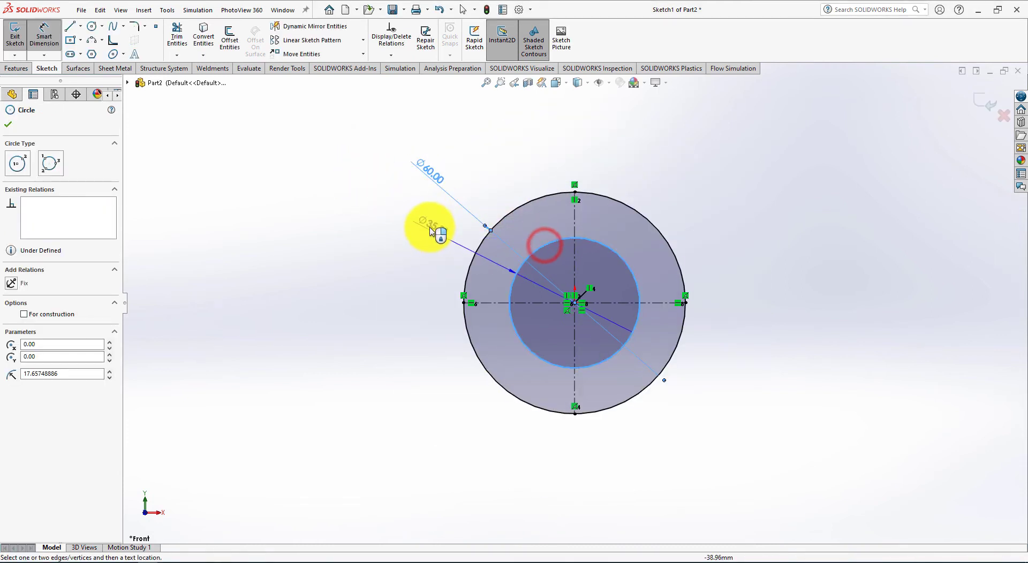
click(418, 215)
key(alt+Tab)
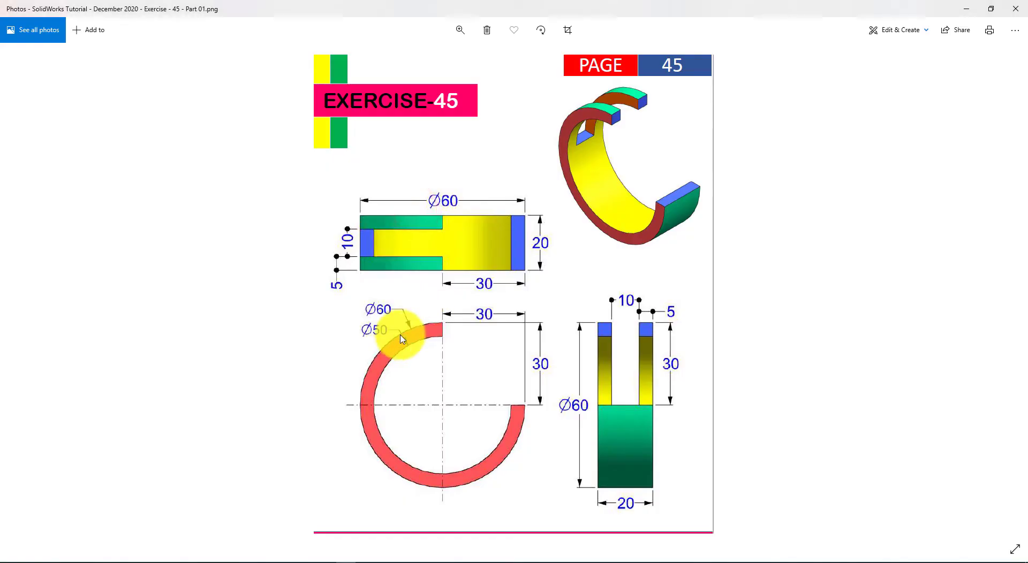
key(alt+Tab)
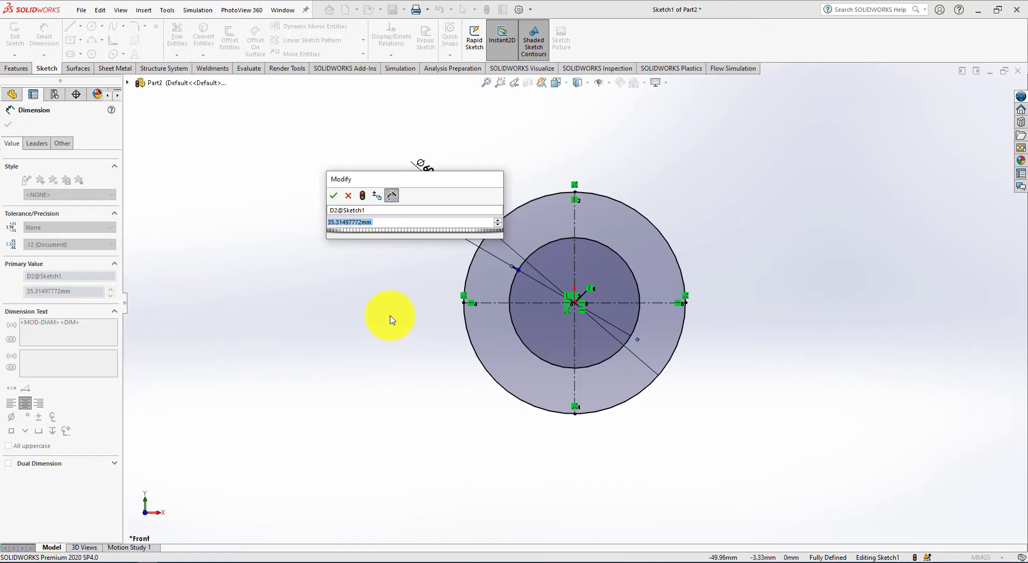
text(50)
key(Return)
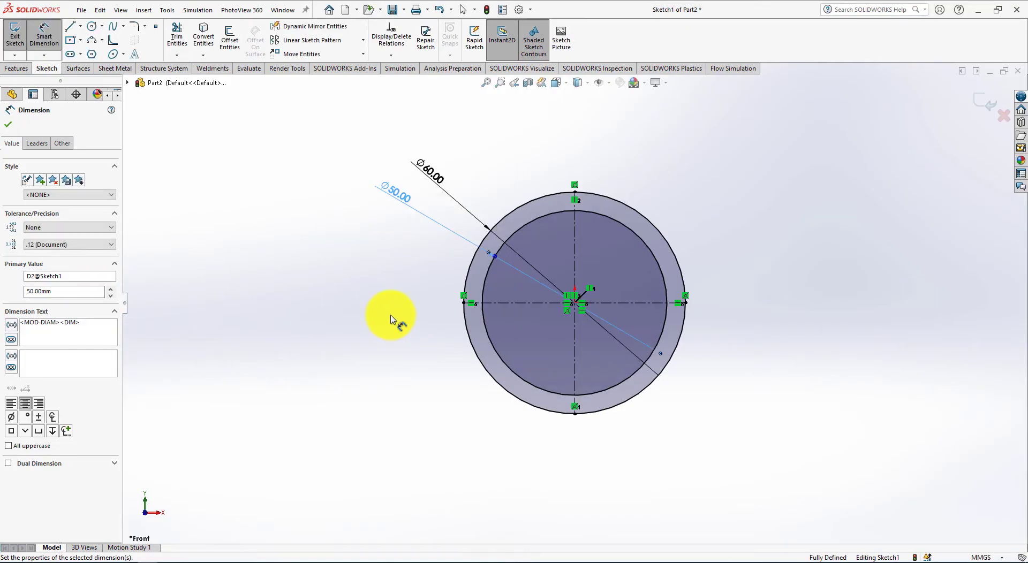
Step: Trim the upper-right quarter arcs from both circles with Power trim, matching the opening in the reference drawing
key(alt+Tab)
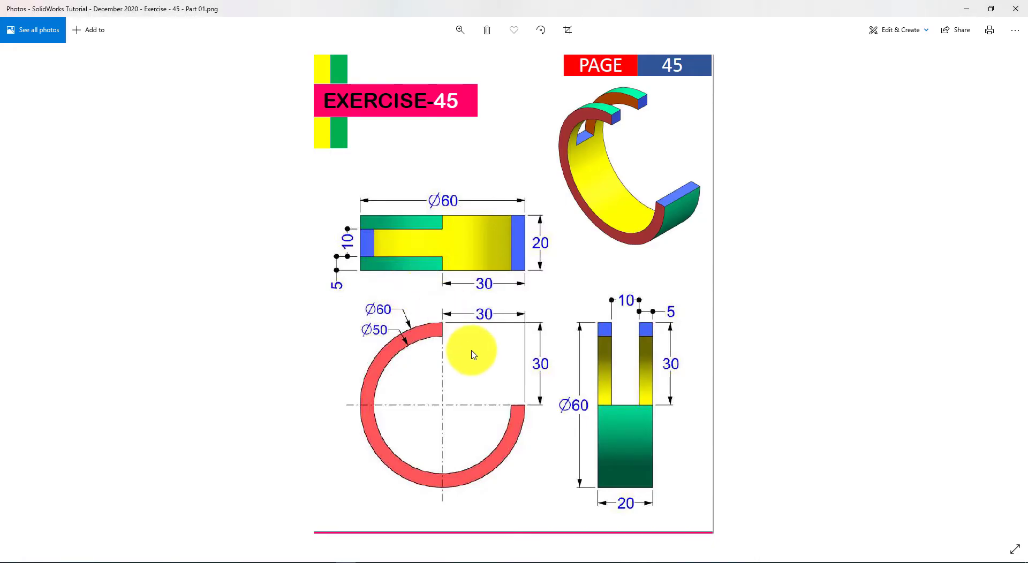
key(alt+Tab)
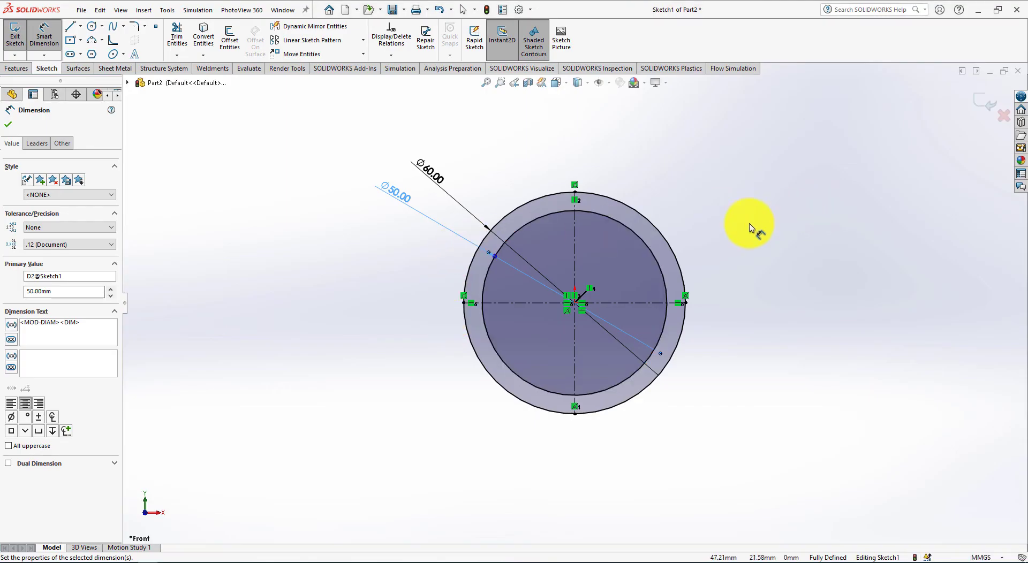
right_drag(769, 207, 760, 240)
drag(633, 249, 584, 279)
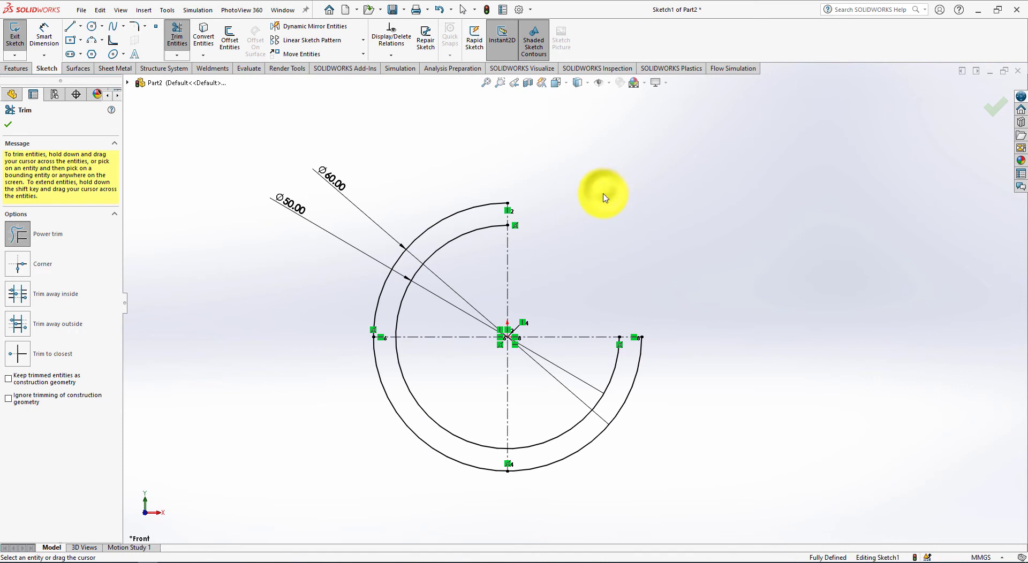
Step: Close the upper end of the ring profile with a 5 mm vertical line joining the outer and inner arc endpoints
right_drag(599, 198, 560, 190)
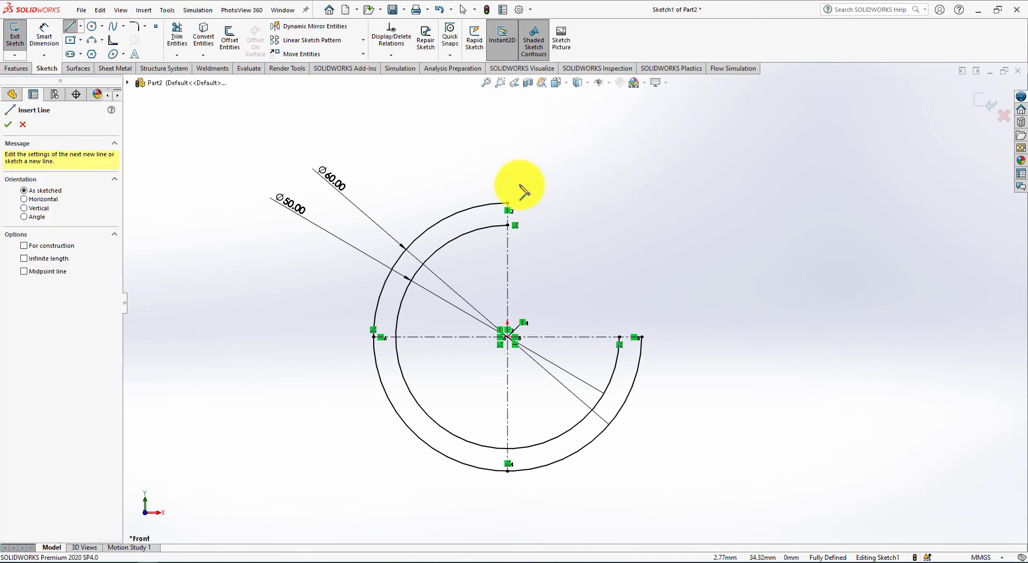
click(508, 204)
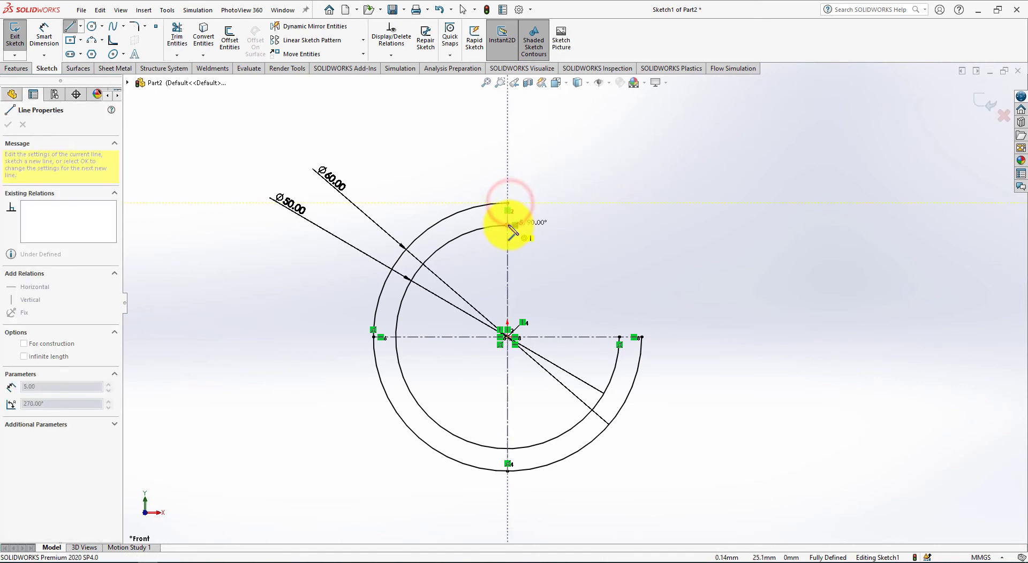
double_click(508, 225)
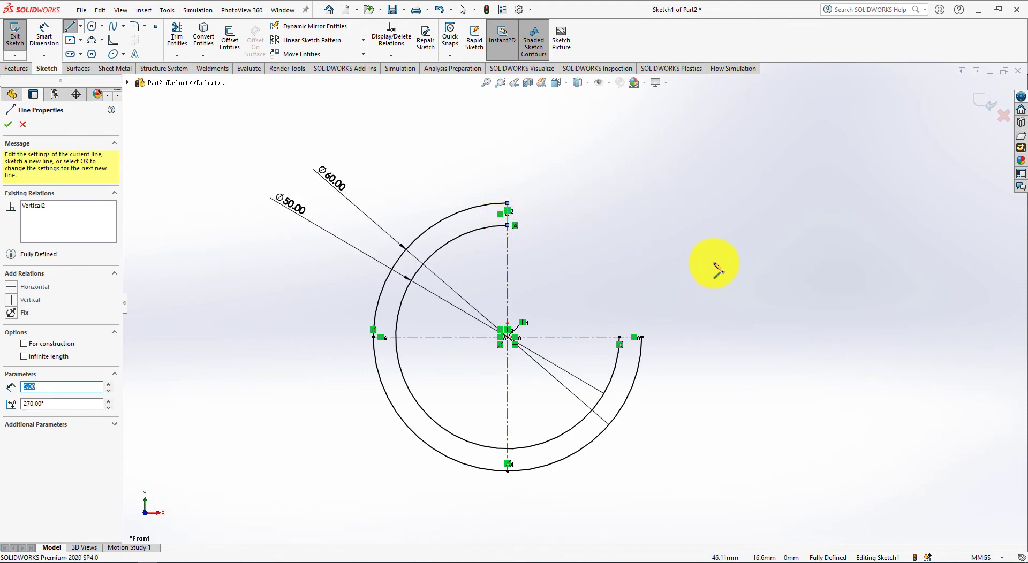
key(Escape)
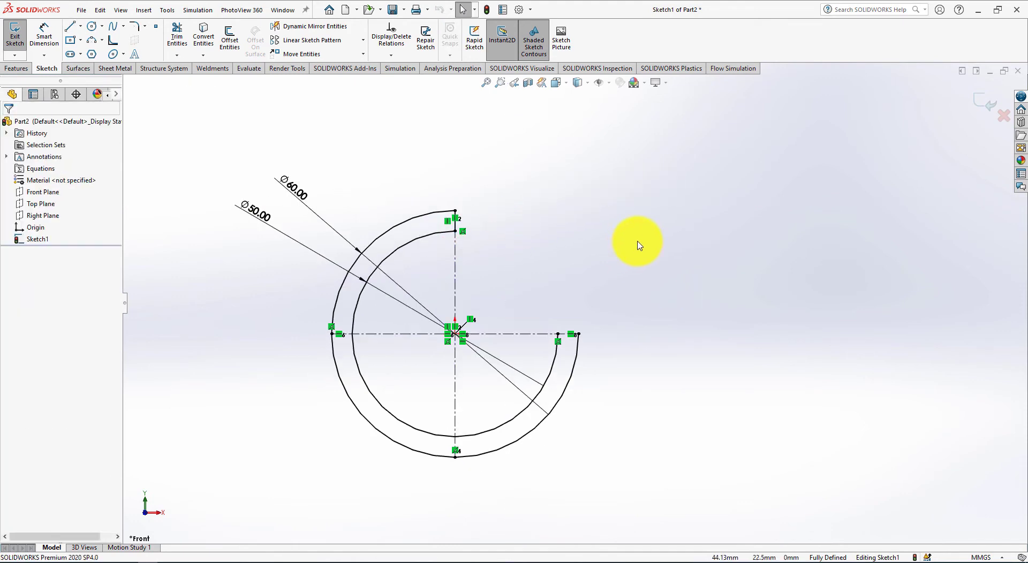
Step: Close the right end of the ring profile with a 5 mm horizontal line joining the inner and outer arc endpoints
right_drag(639, 235, 605, 241)
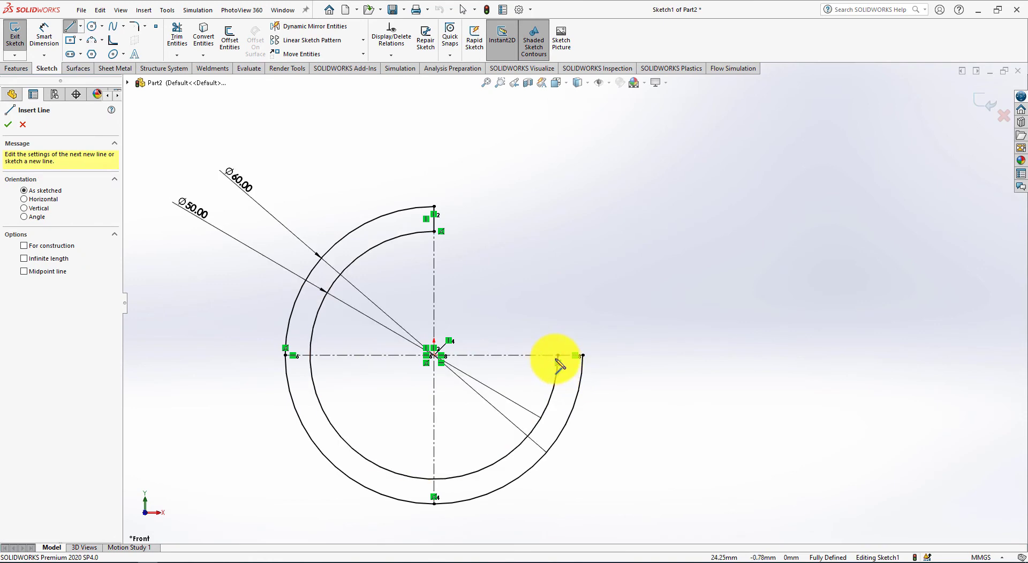
click(557, 355)
click(583, 355)
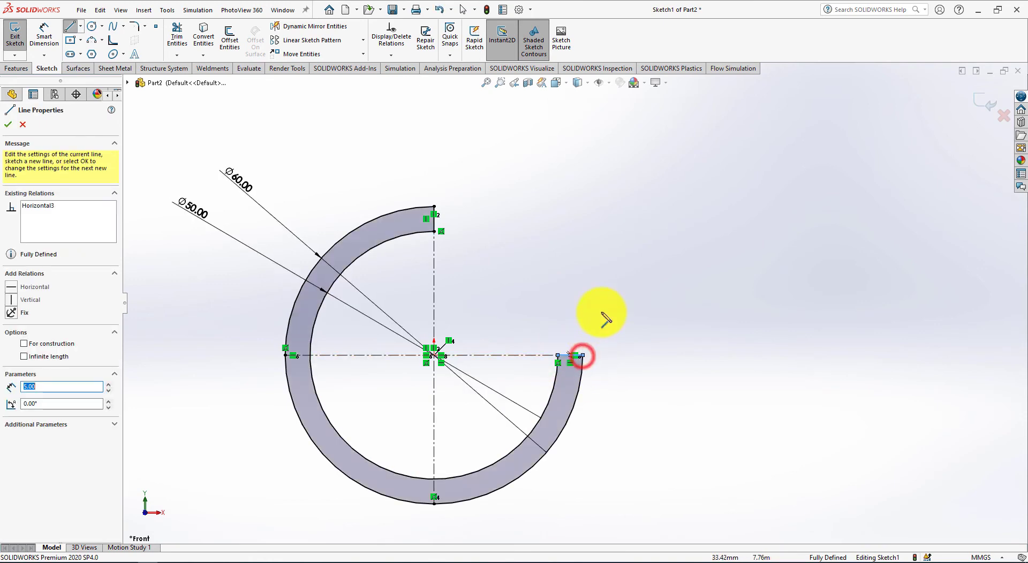
right_click(616, 273)
click(649, 281)
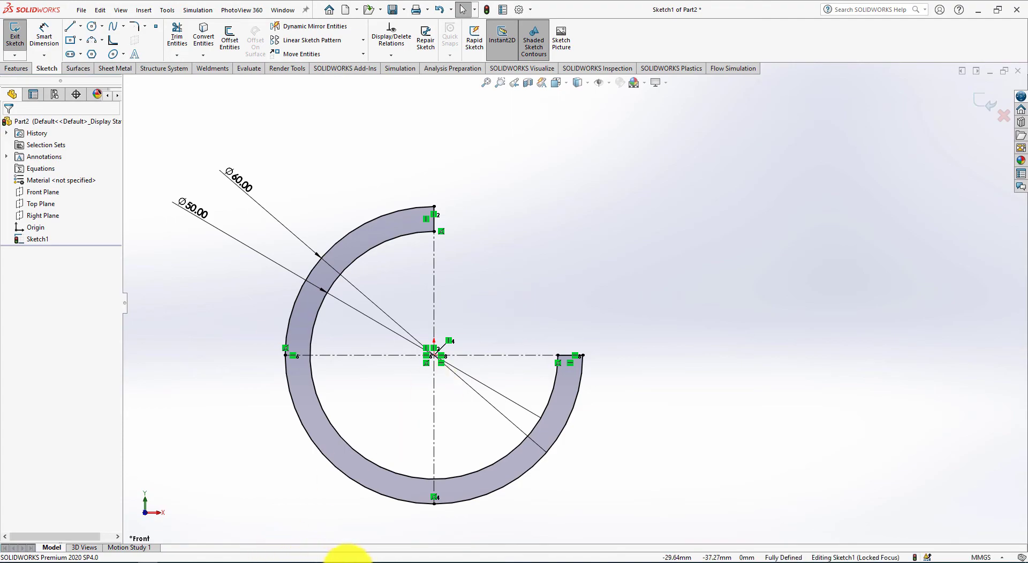
Step: Check the reference drawing in Photos for the part's width and return to the SOLIDWORKS sketch
click(348, 559)
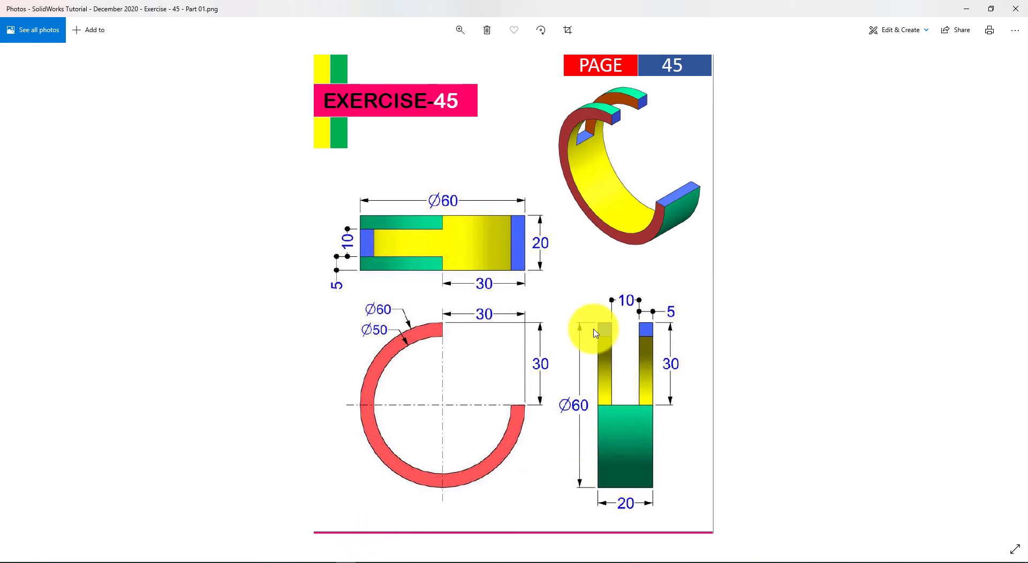
key(alt+Tab)
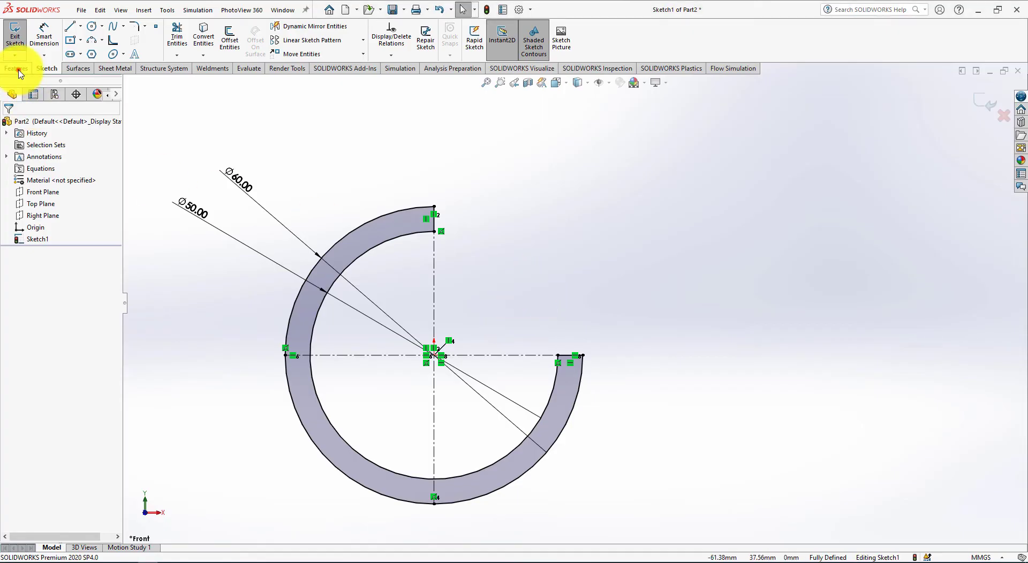
Step: Extrude the closed ring profile as a blind boss 20 mm deep
click(18, 69)
click(23, 45)
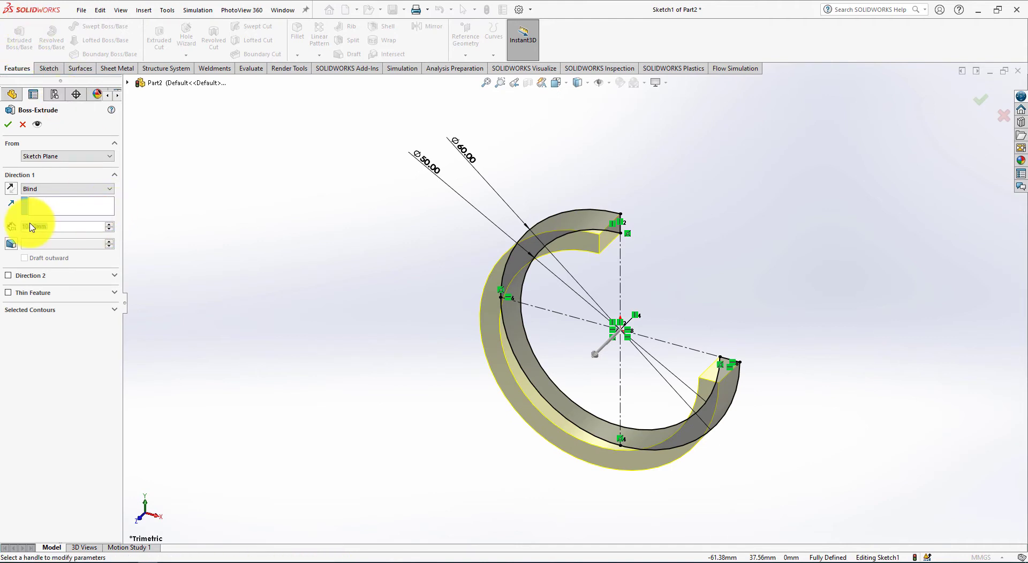
text(20)
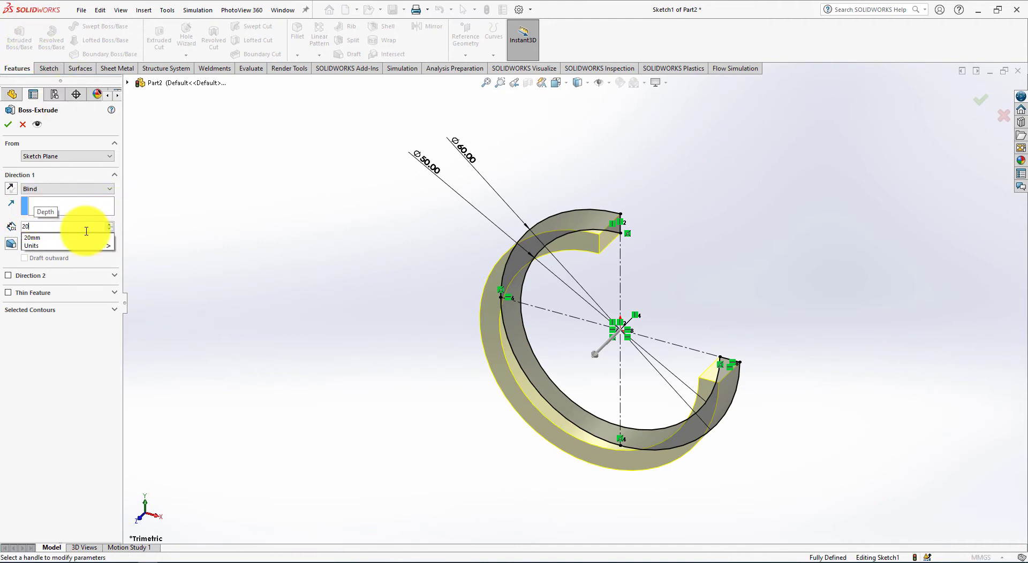
key(Return)
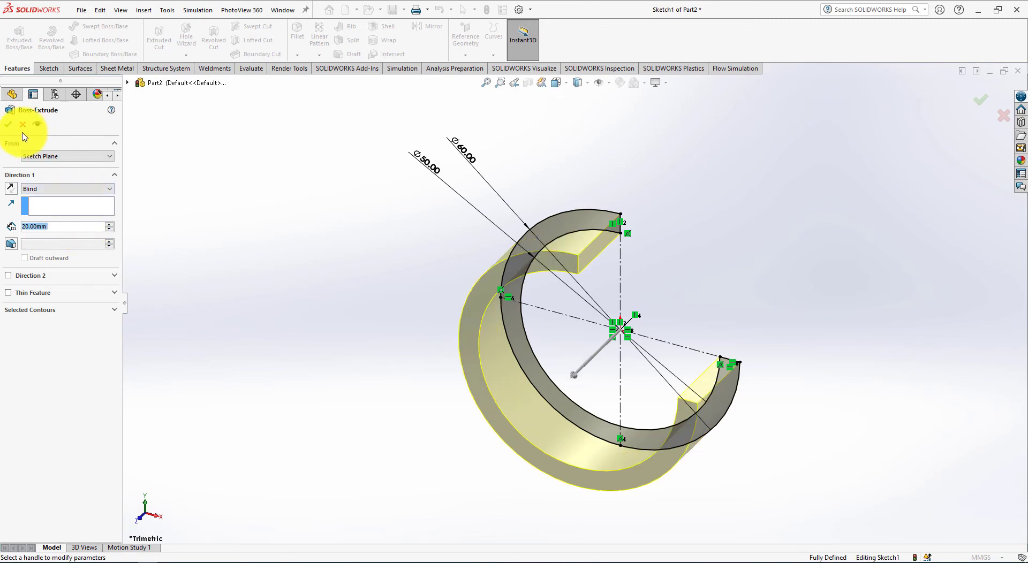
click(8, 126)
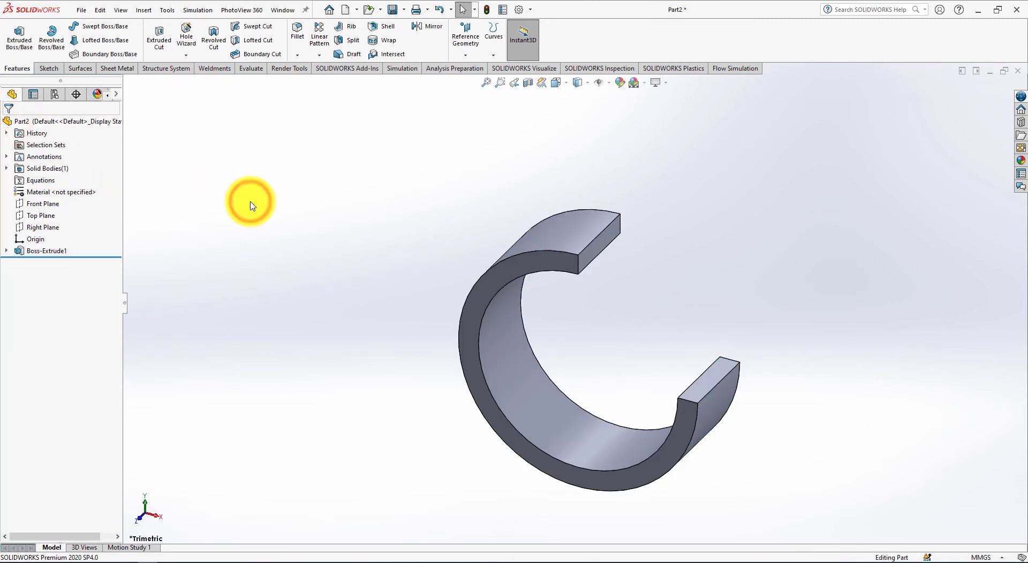
Step: Start a sketch on the Top Plane and check the slot layout in the Photos reference drawing, returning to SOLIDWORKS
key(alt+Tab)
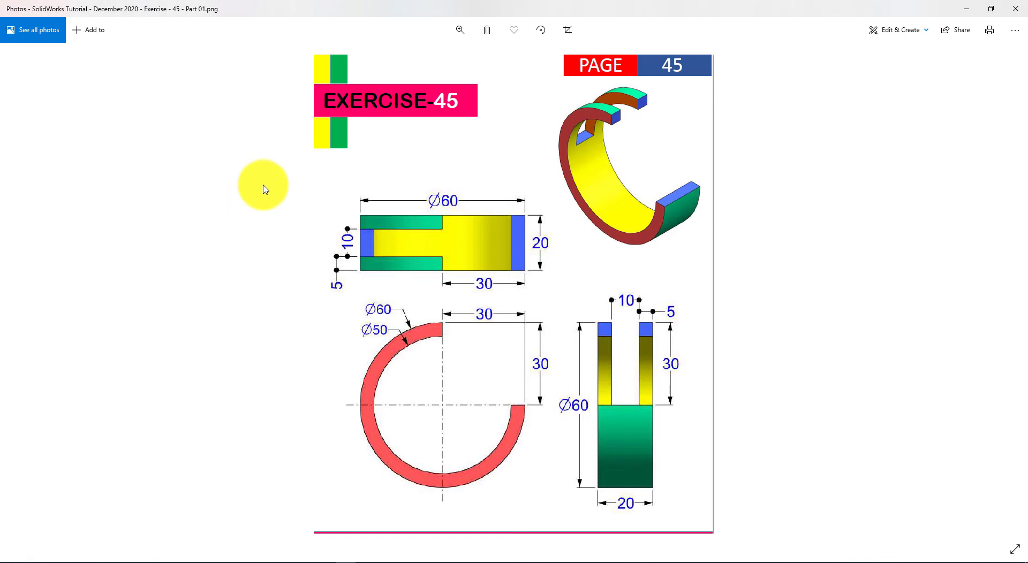
key(alt+Tab)
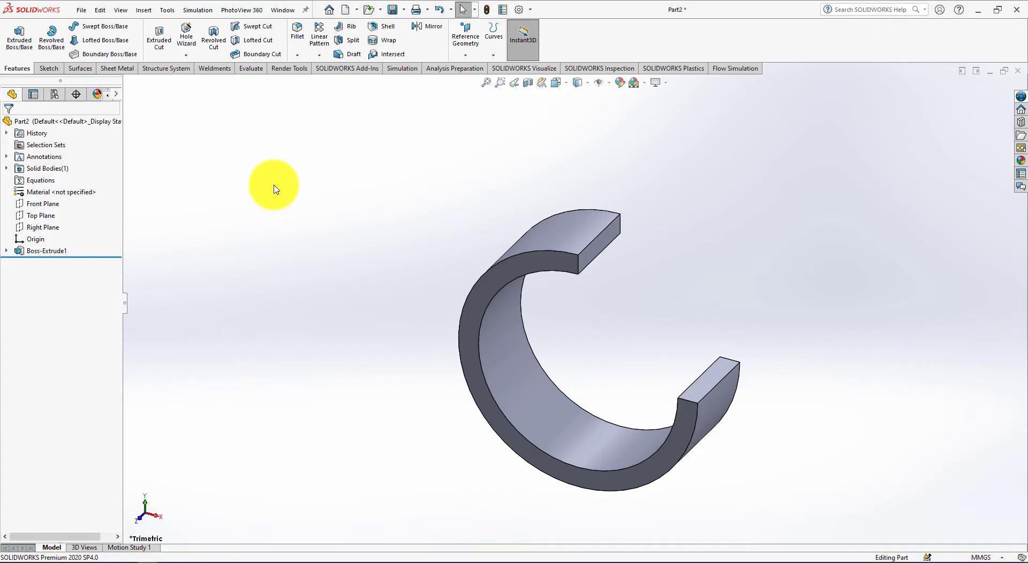
click(36, 221)
click(30, 206)
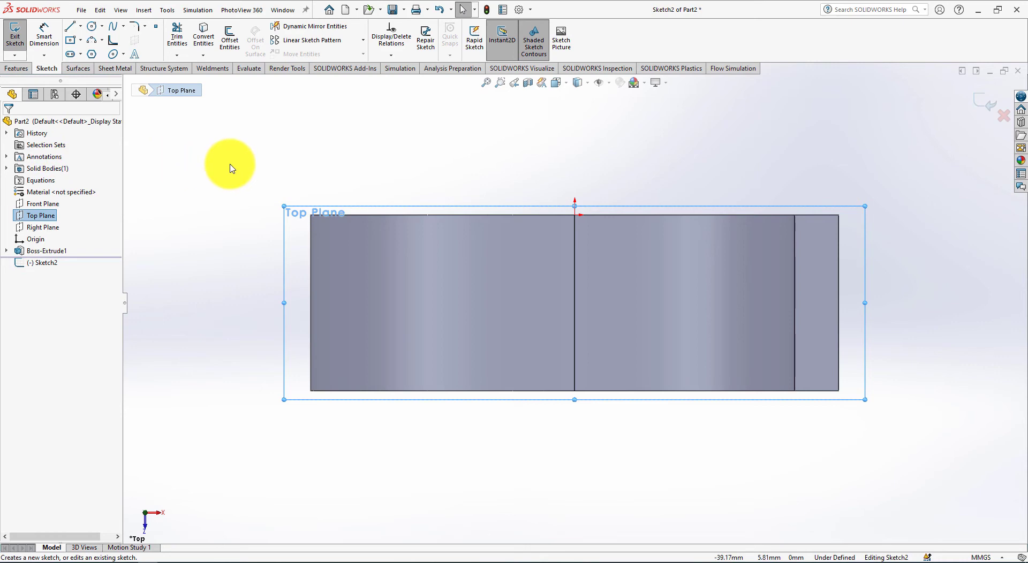
key(alt+Tab)
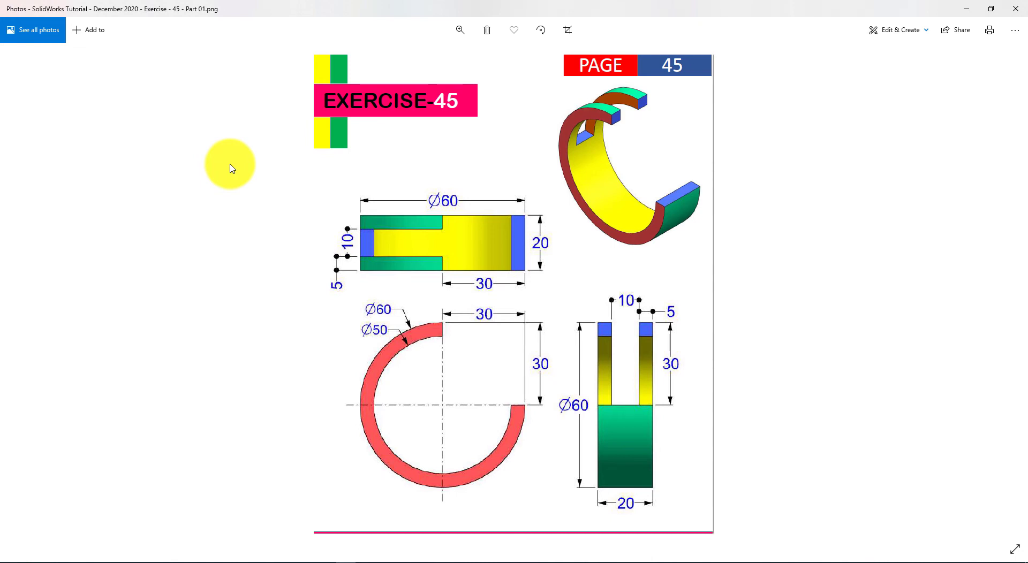
key(alt+Tab)
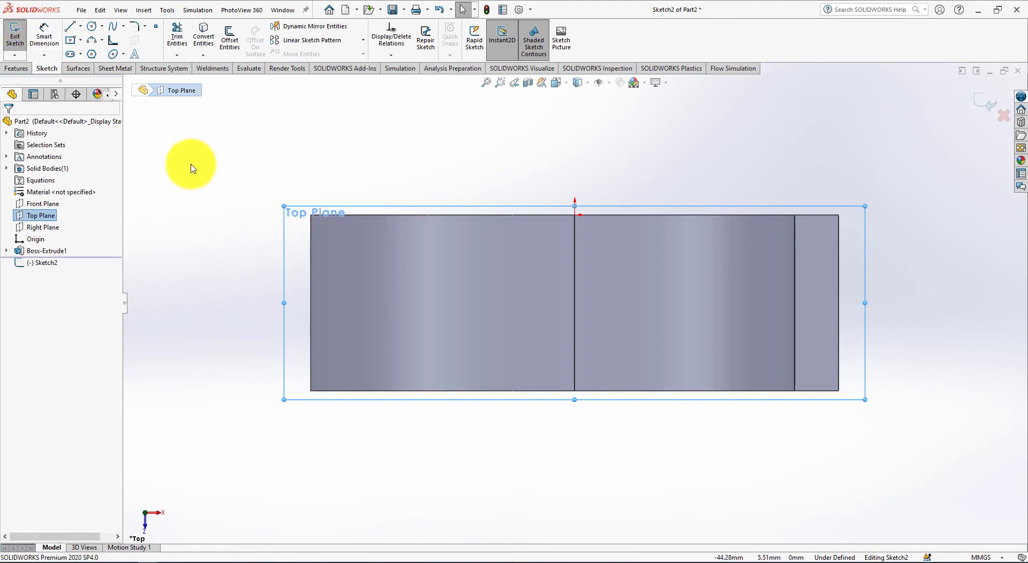
Step: Sketch a corner rectangle about 30 mm long and 6.8 mm wide from the ring's left outer edge to its central vertical edge
right_drag(193, 162, 194, 213)
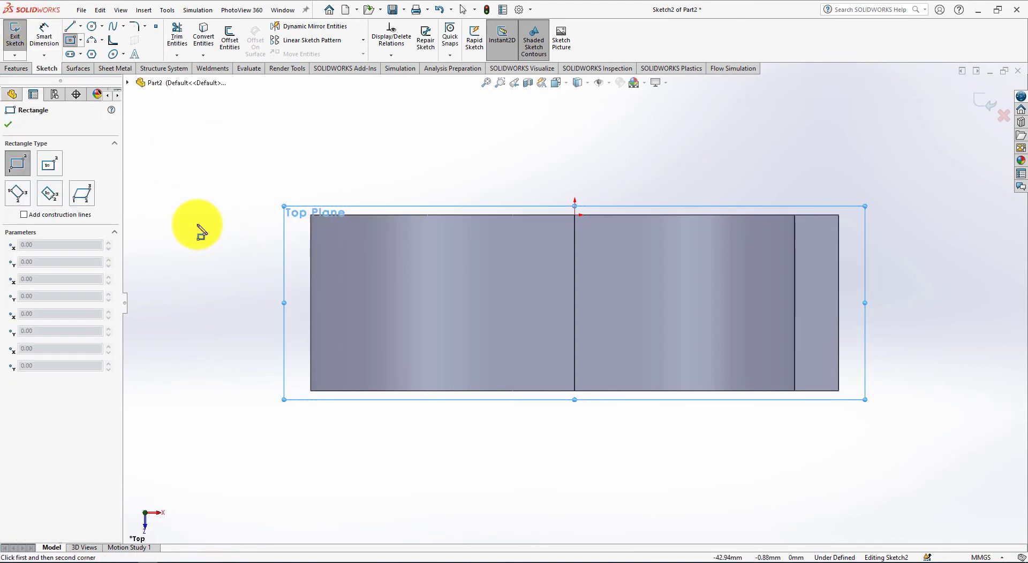
click(310, 267)
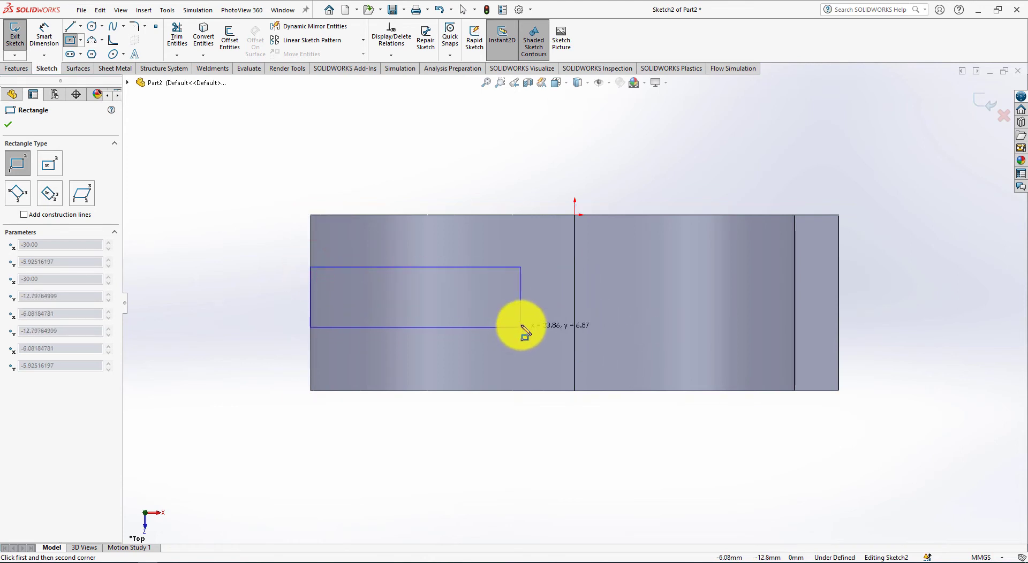
click(573, 326)
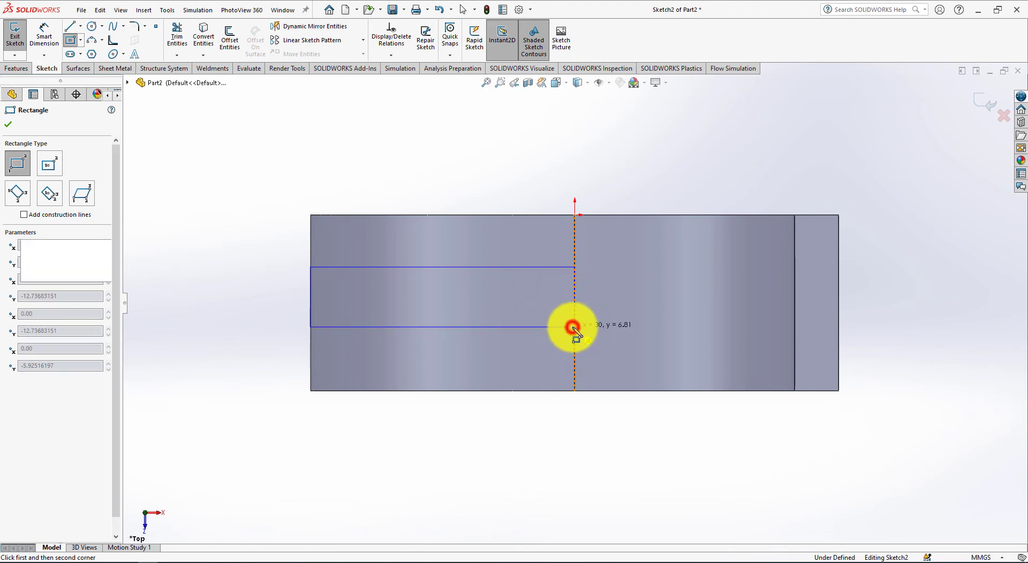
right_click(536, 166)
click(557, 175)
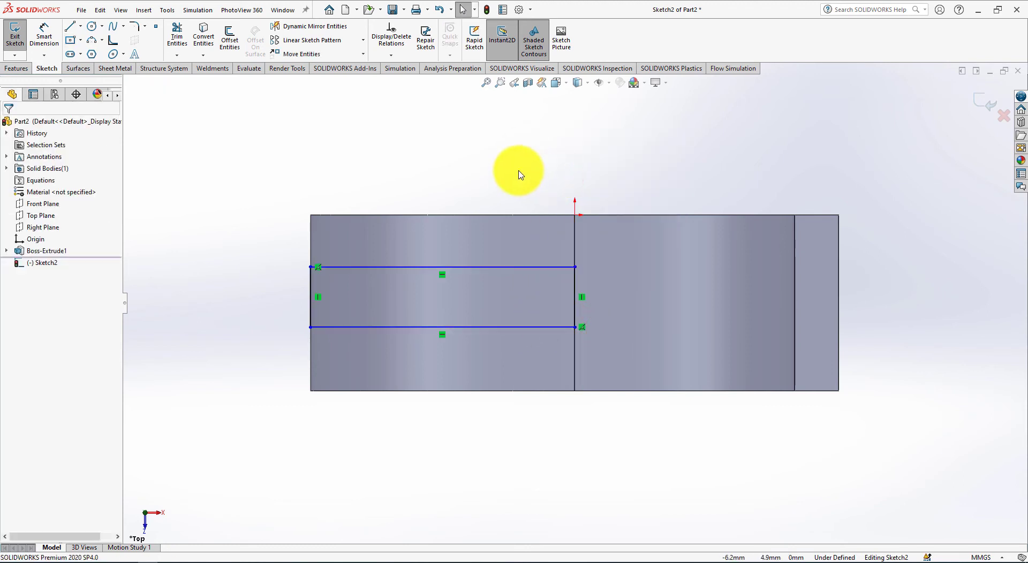
Step: Check the slot width in the Photos reference drawing and dimension the rectangle's left side to 10 mm in SOLIDWORKS
key(alt+Tab)
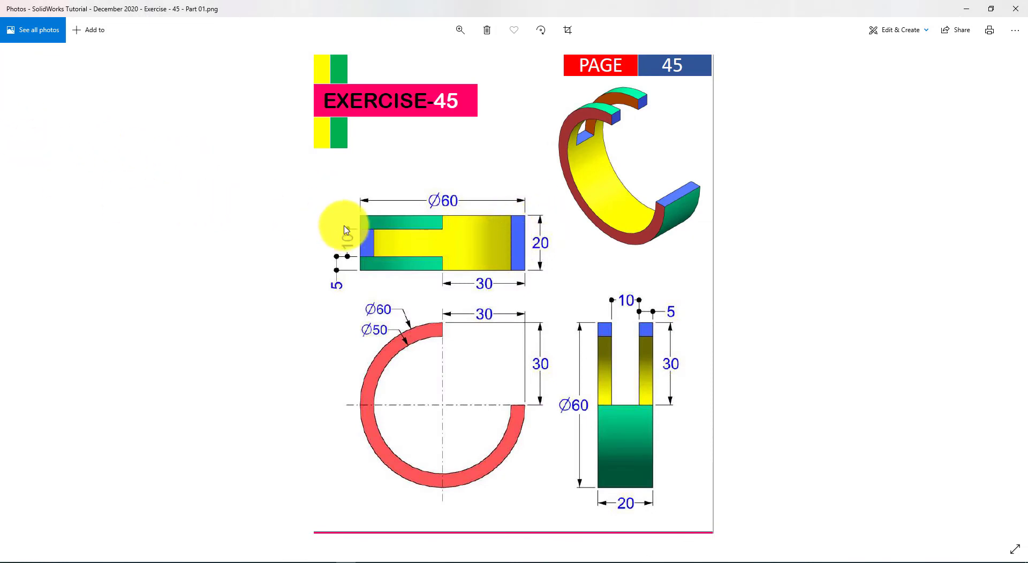
key(alt+Tab)
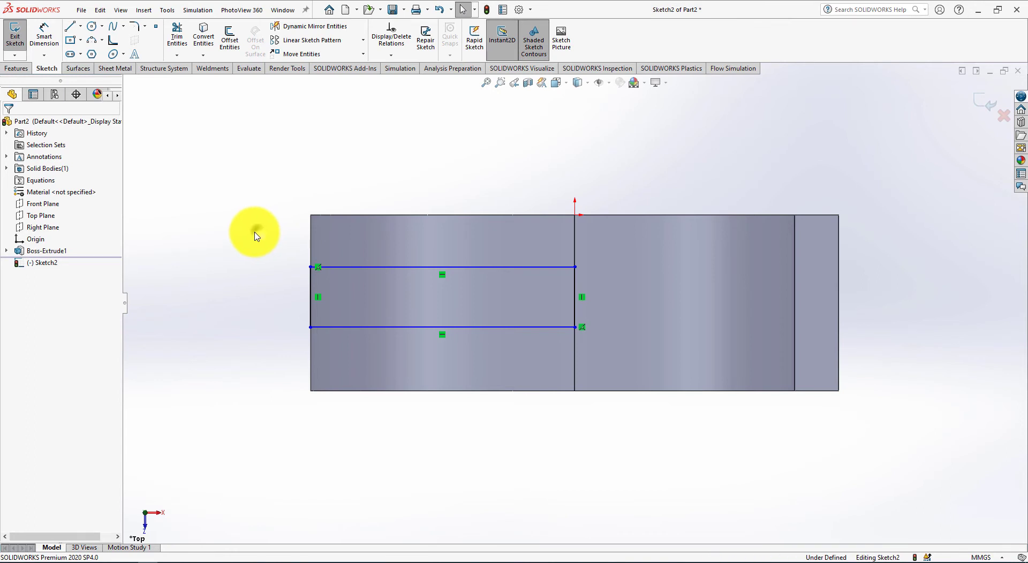
mouse_move(256, 231)
right_down()
mouse_move(232, 229)
mouse_move(258, 196)
right_up()
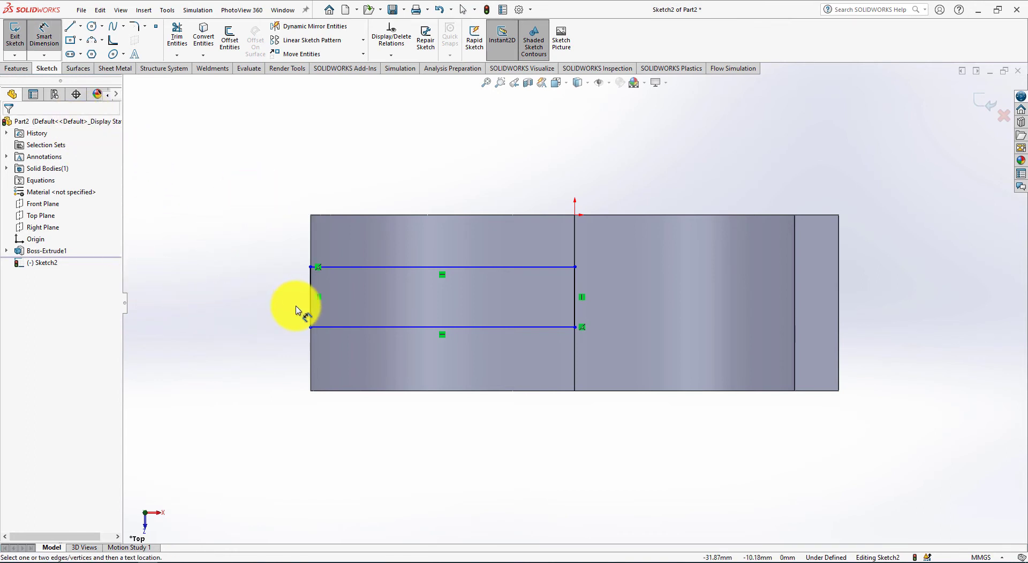
click(311, 316)
click(288, 308)
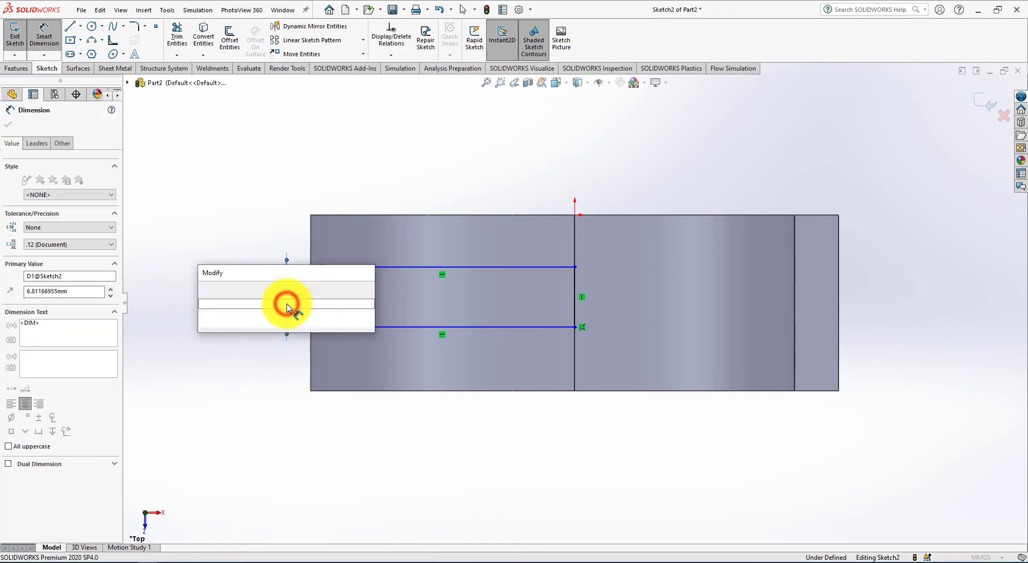
key(alt+Tab)
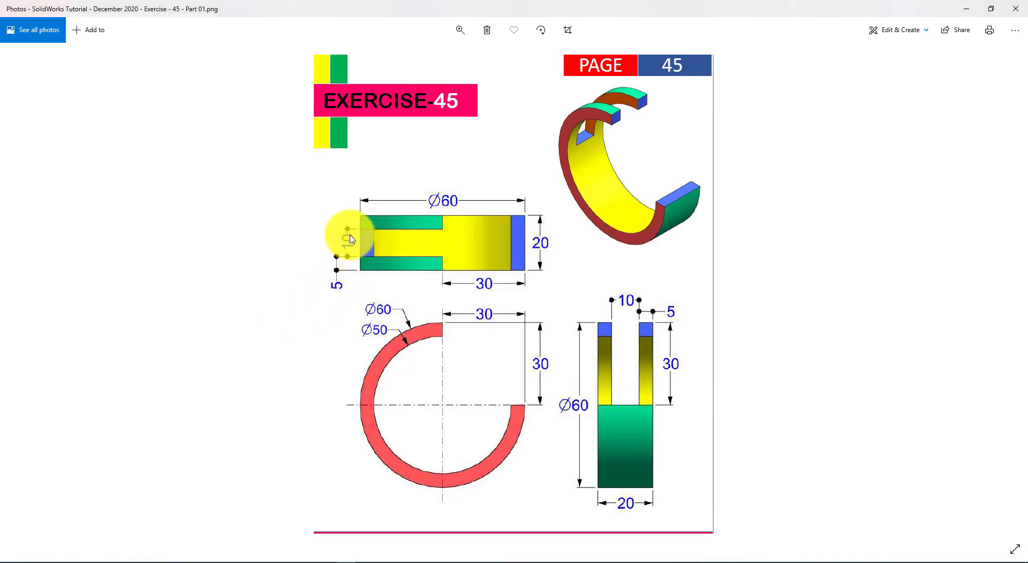
key(alt+Tab)
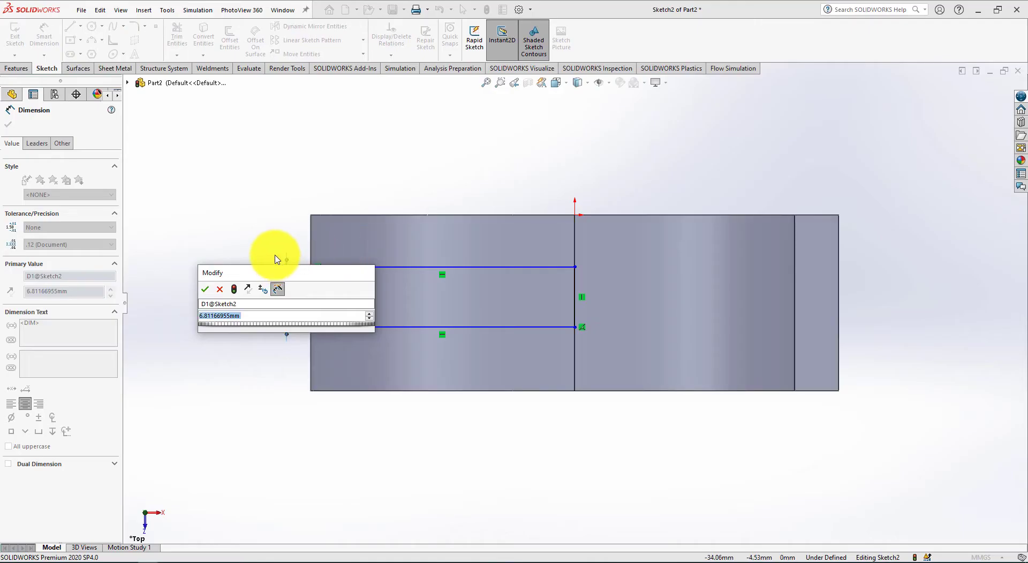
text(10)
key(Return)
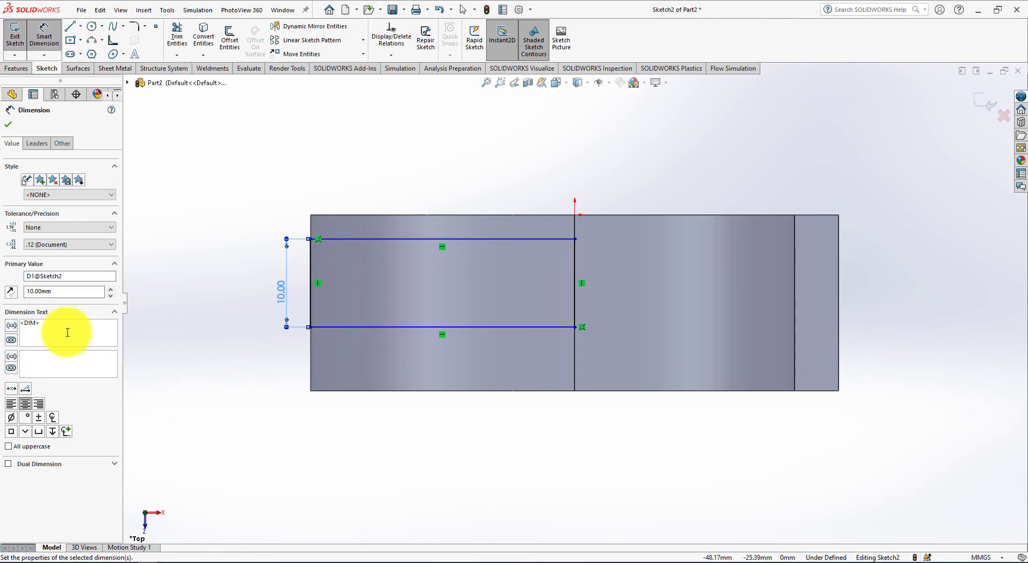
Step: Set the distance between the ring's lower edge and the rectangle's lower line to 5 mm
click(345, 391)
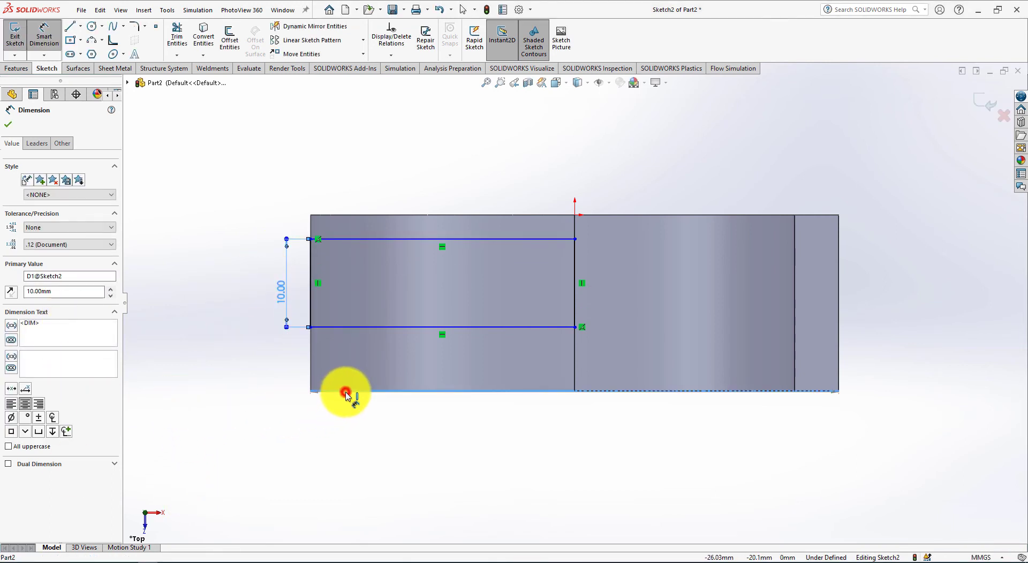
click(366, 327)
click(282, 369)
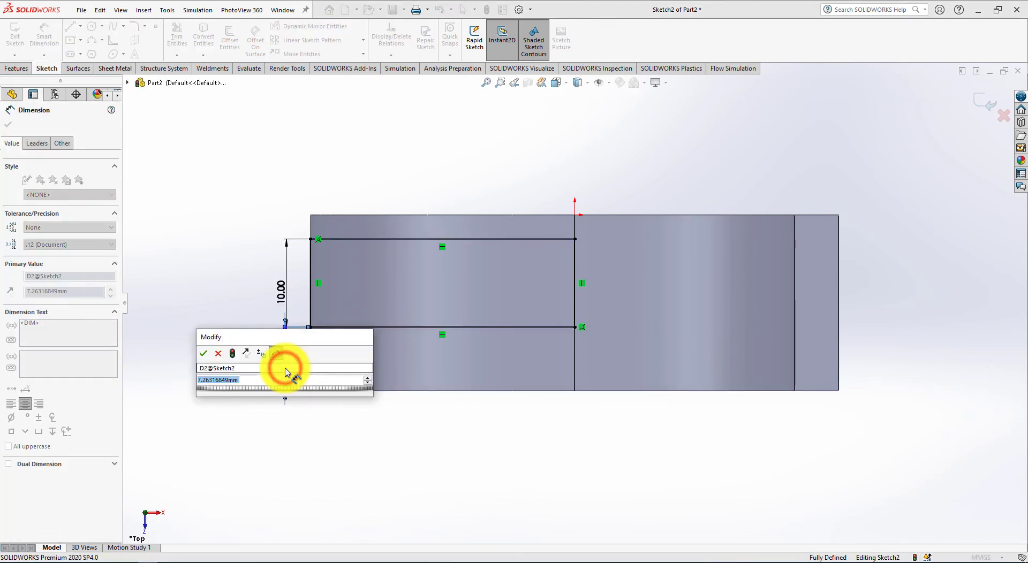
text(5)
key(Return)
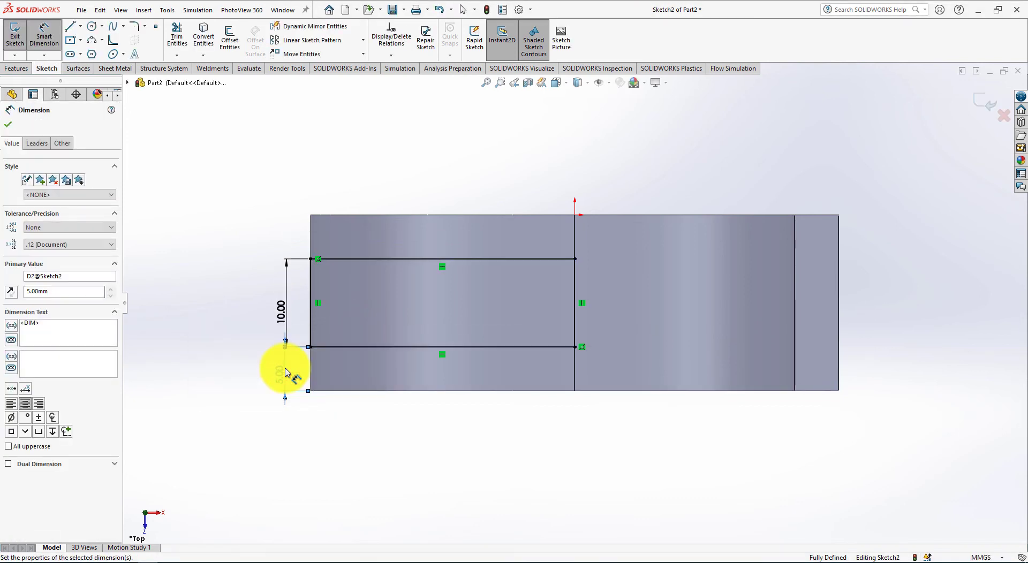
Step: Cut the slot rectangle upward with an Extruded Cut in the reversed direction, Through All, after checking the reference drawing in Photos
mouse_move(340, 403)
middle_down()
mouse_move(337, 237)
mouse_move(372, 246)
mouse_move(354, 249)
middle_up()
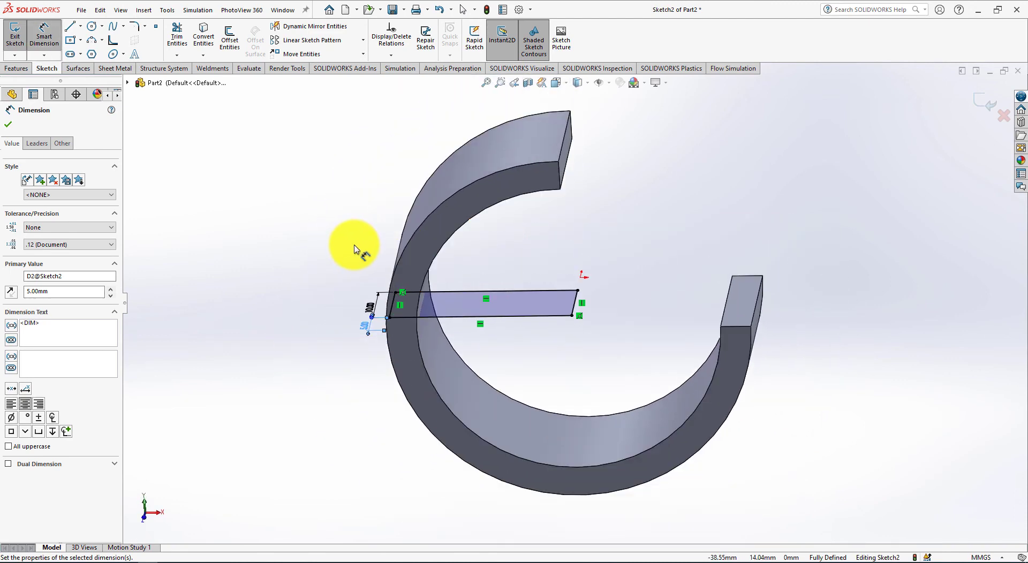
key(alt+Tab)
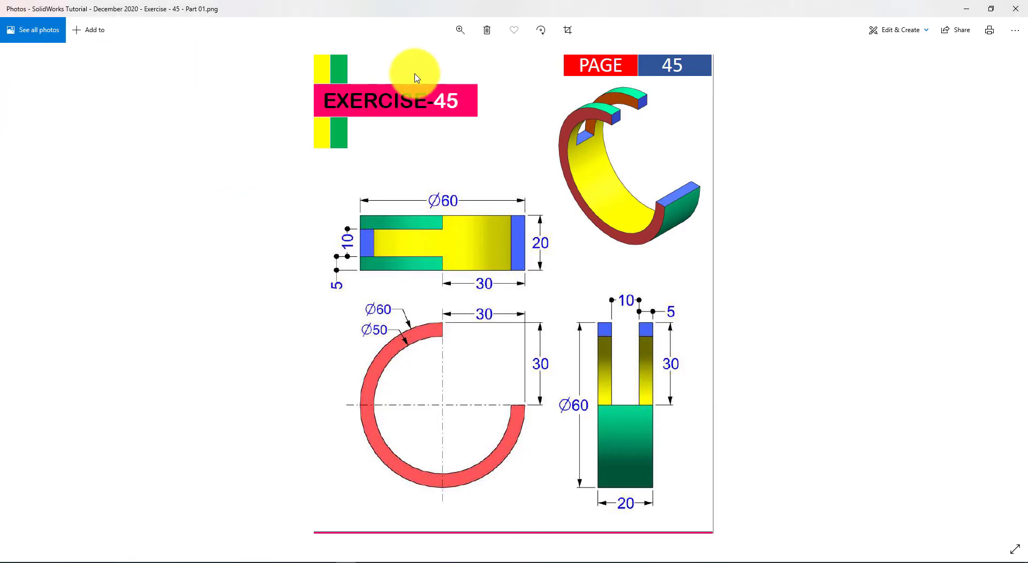
key(alt+Tab)
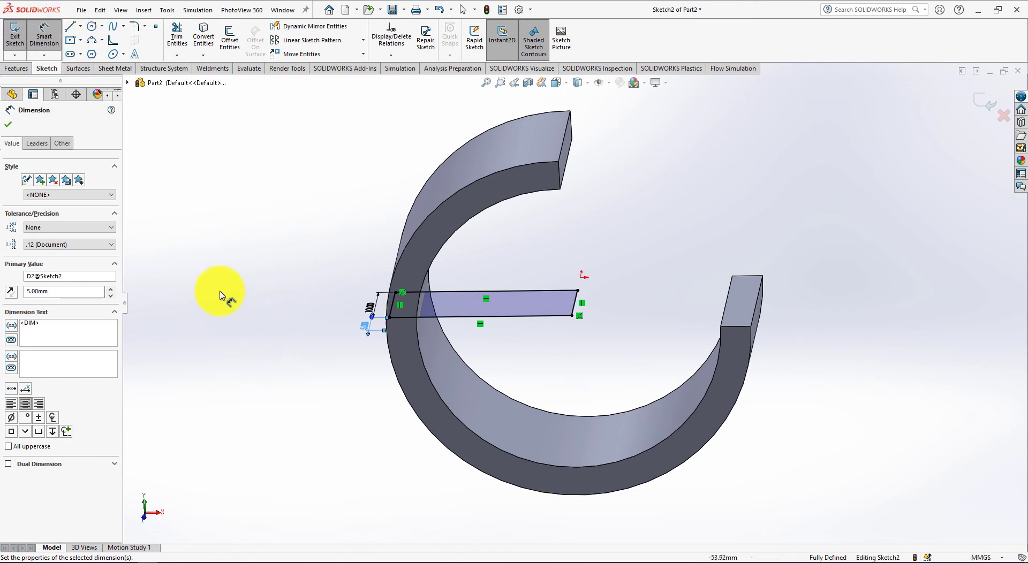
click(16, 68)
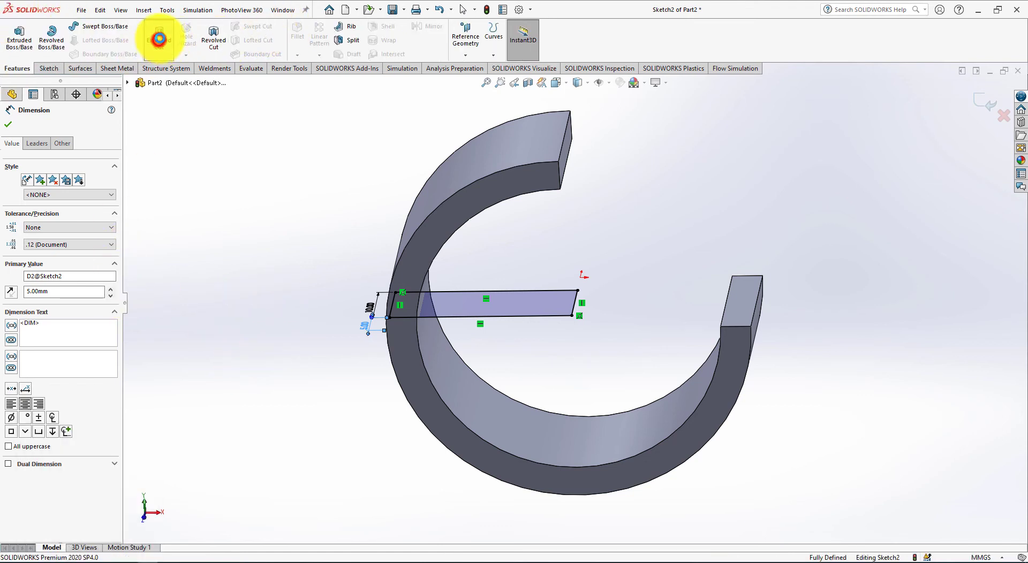
click(159, 39)
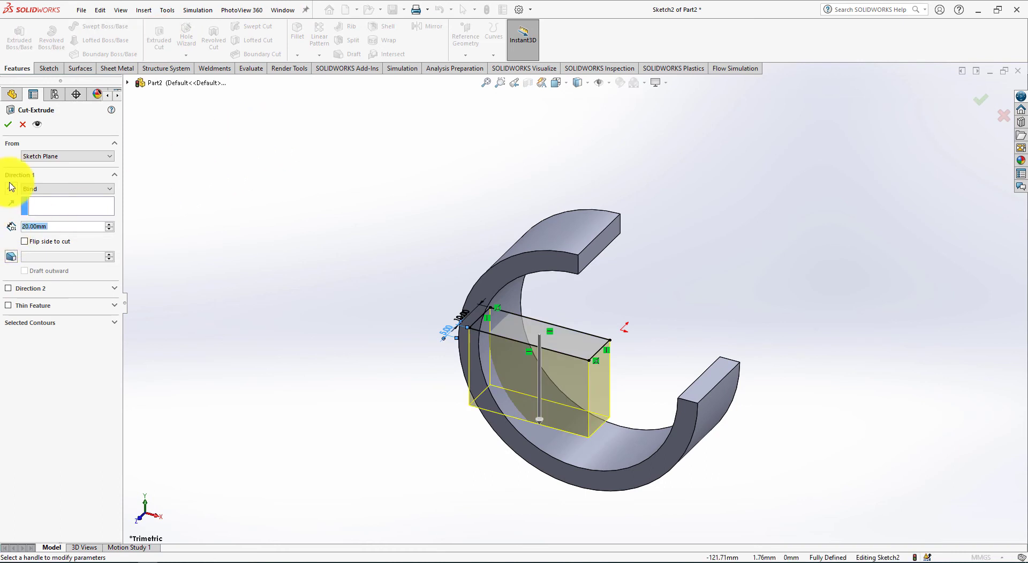
click(9, 190)
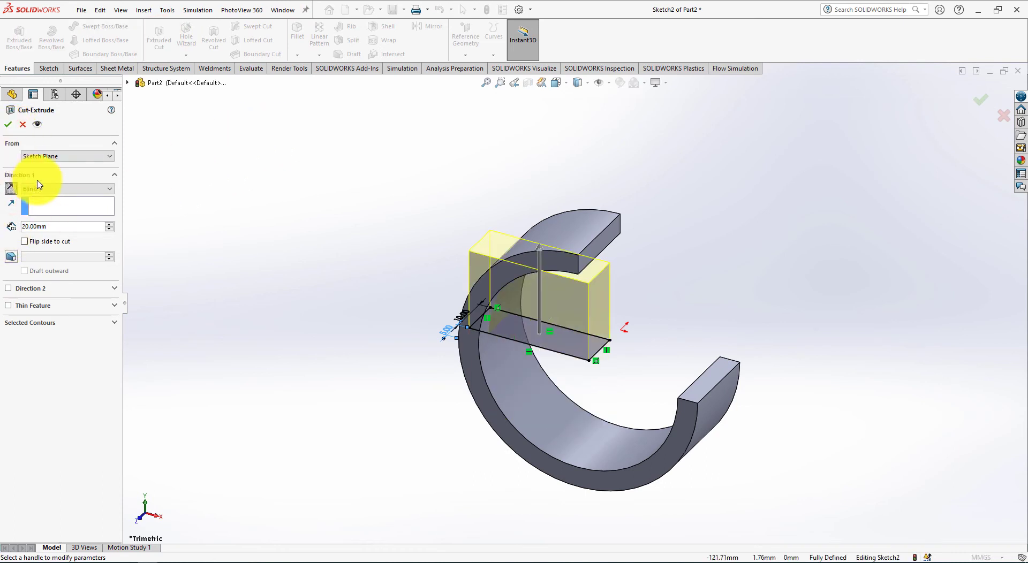
click(65, 189)
click(67, 206)
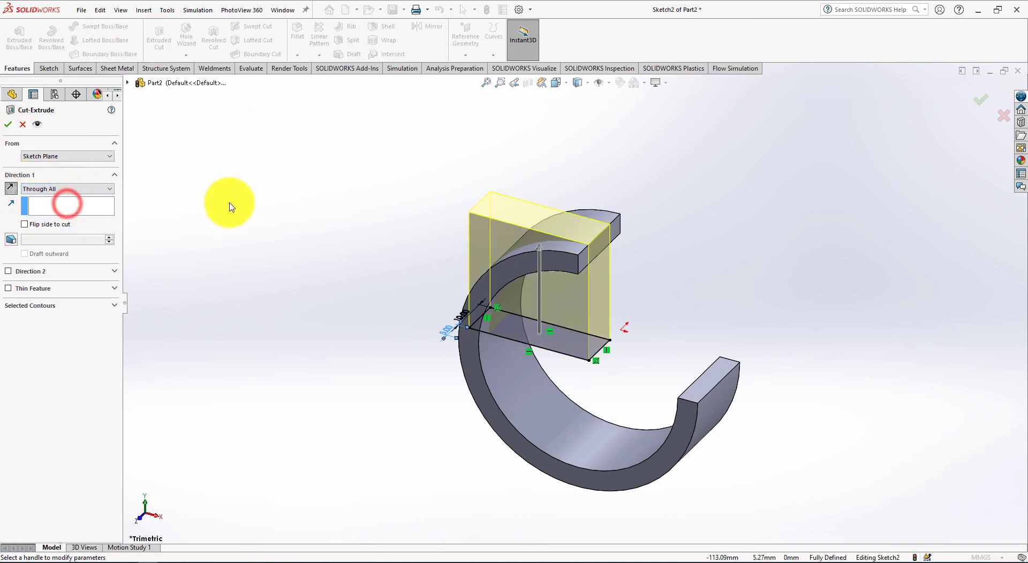
middle_drag(225, 204, 293, 286)
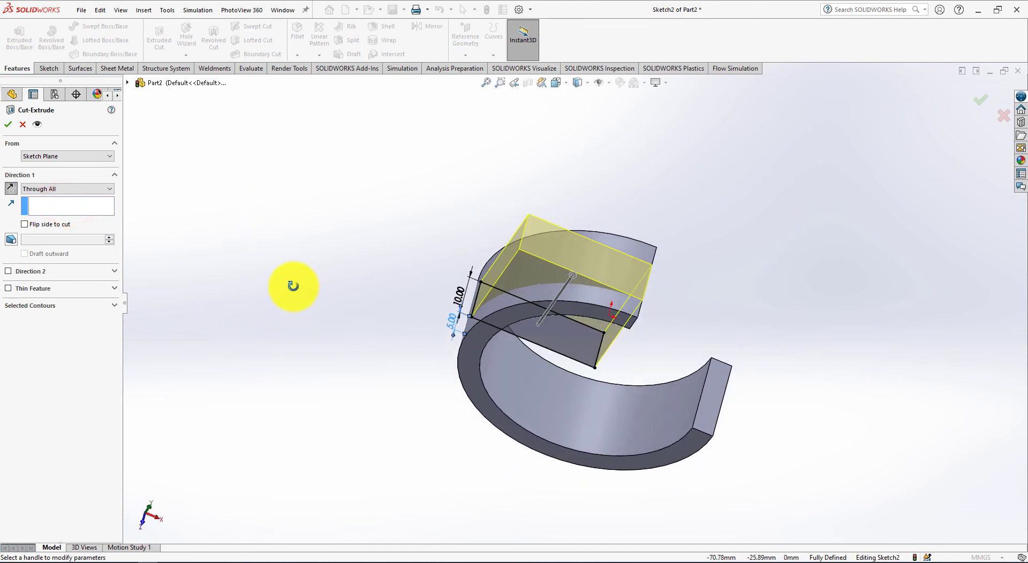
click(8, 125)
Step: Show the slotted ring in isometric view and compare it with the reference drawing in Photos, returning to SOLIDWORKS
middle_drag(223, 193, 330, 120)
key(space)
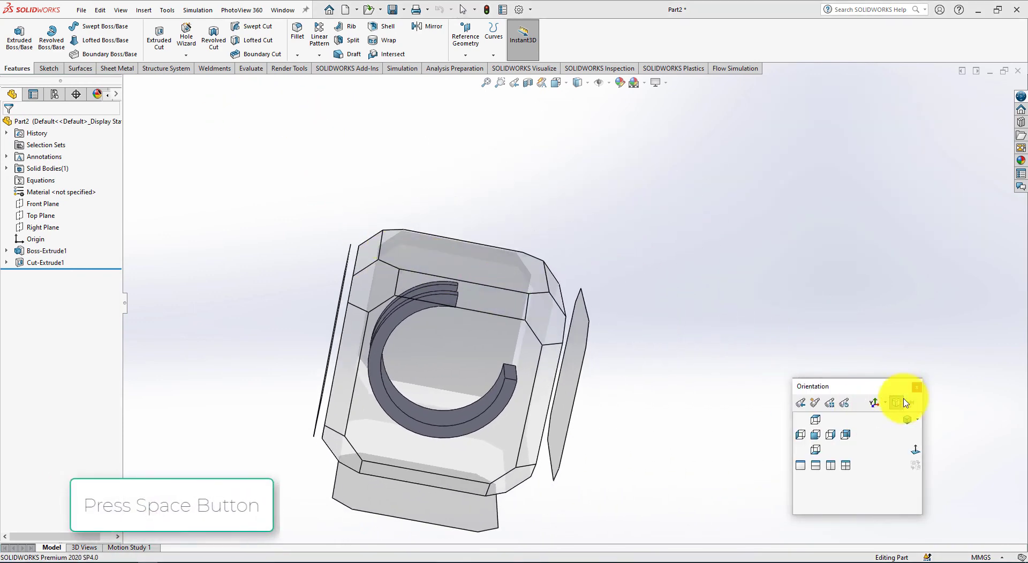
click(903, 422)
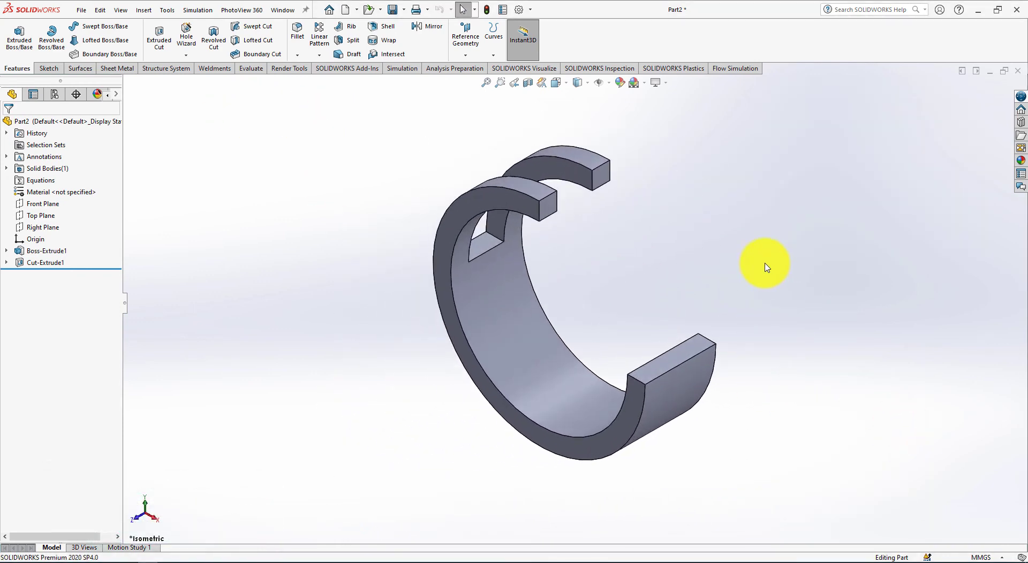
key(alt+Tab)
key(alt+Tab)
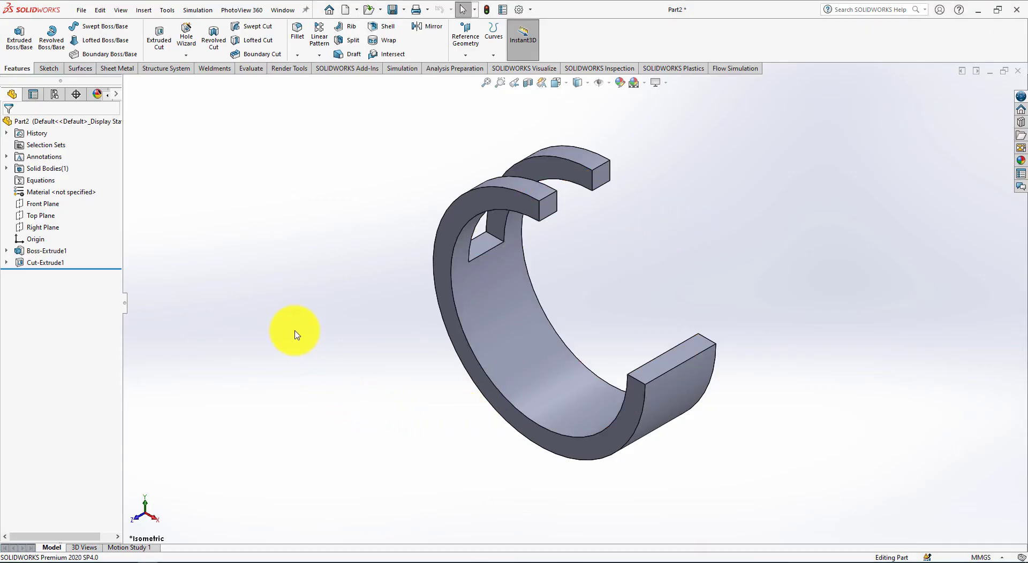
click(222, 318)
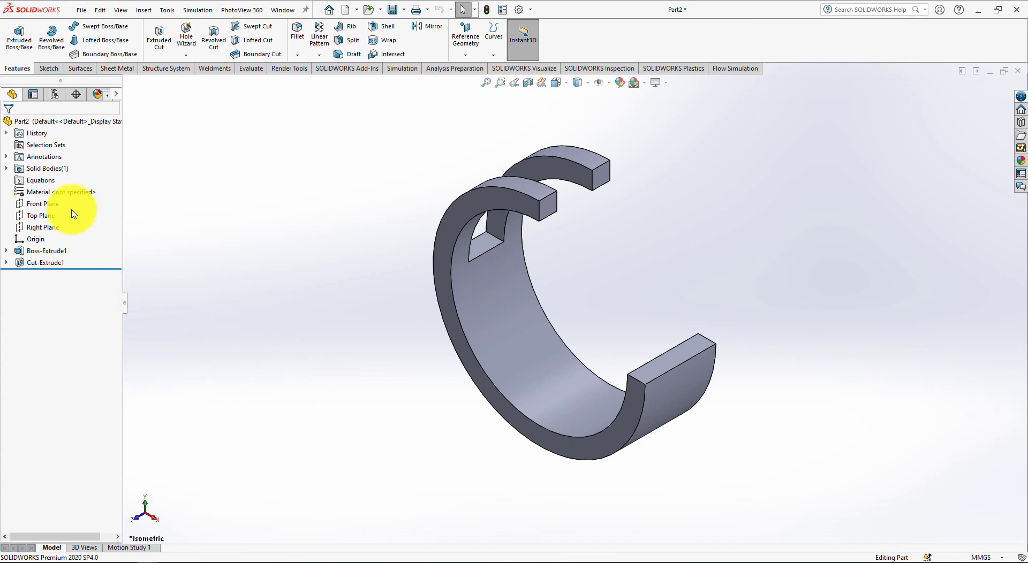
Step: Assign AISI 1035 Steel (SS) to the part and move the Material dialog clear of the model
right_click(56, 194)
click(94, 201)
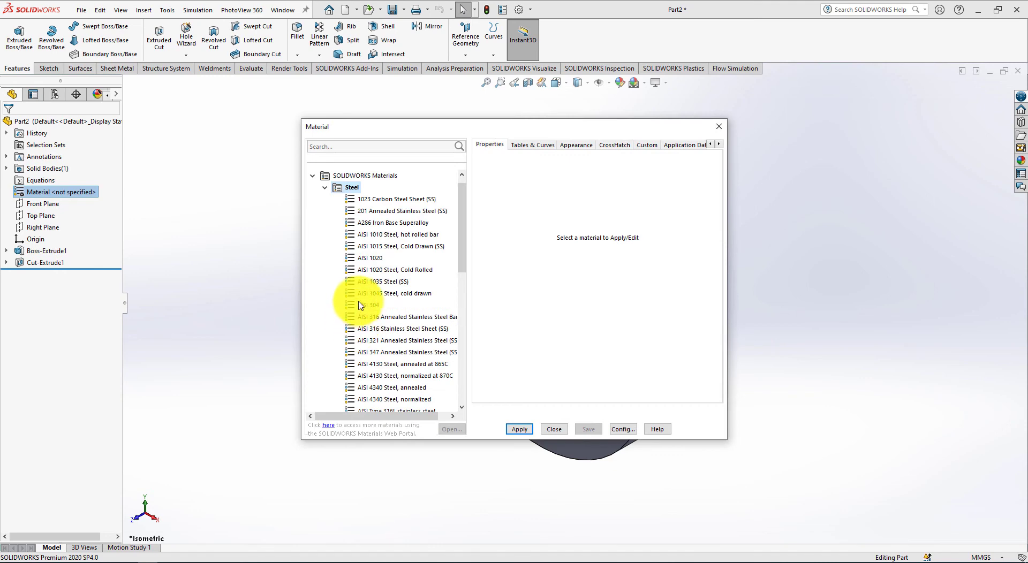
click(367, 283)
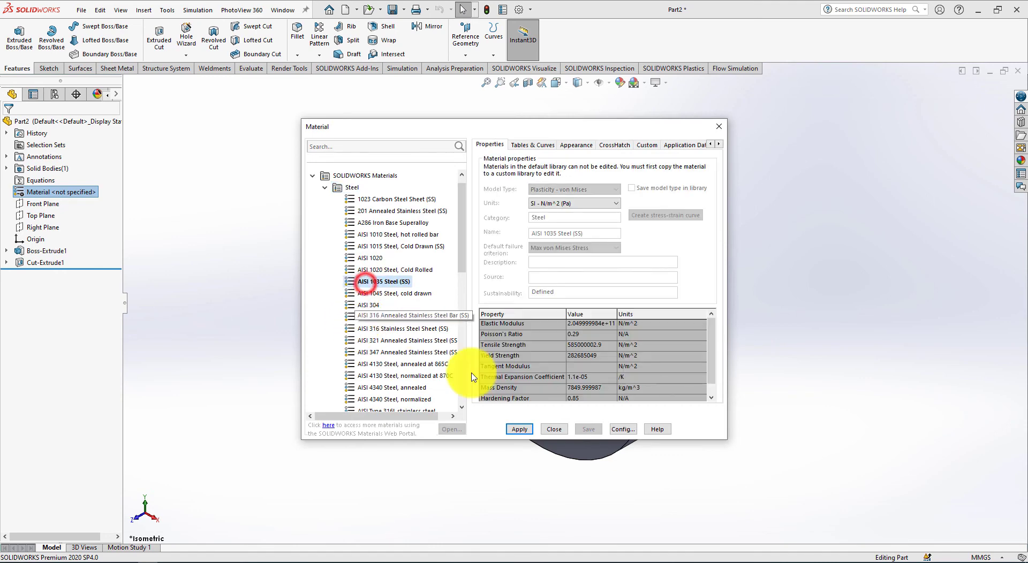
click(519, 429)
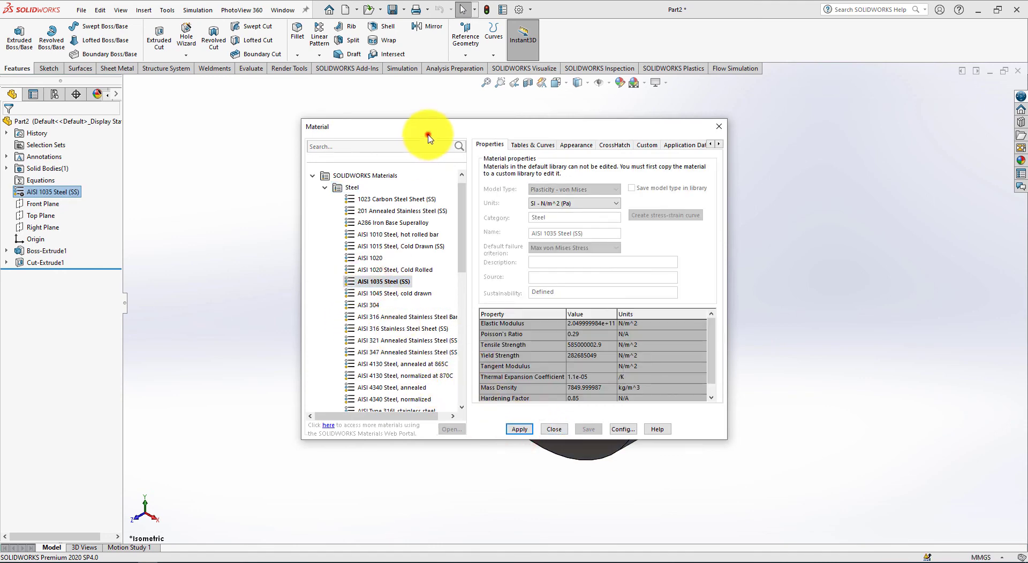
drag(428, 134, 145, 57)
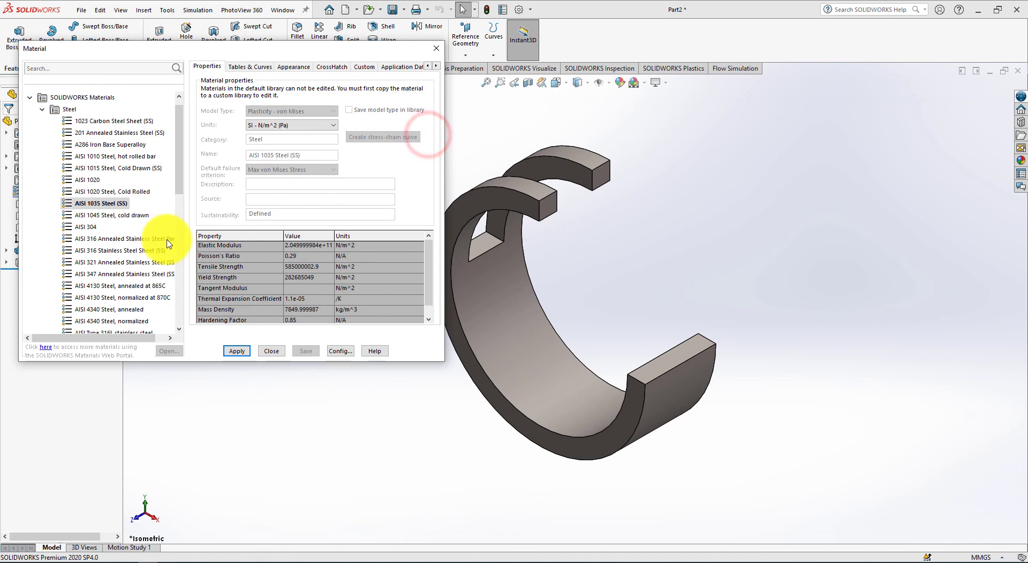
Step: Try AISI 1045 Steel, cold drawn, on the part, and replace it with AISI 347 Annealed Stainless Steel (SS)
click(96, 215)
click(237, 351)
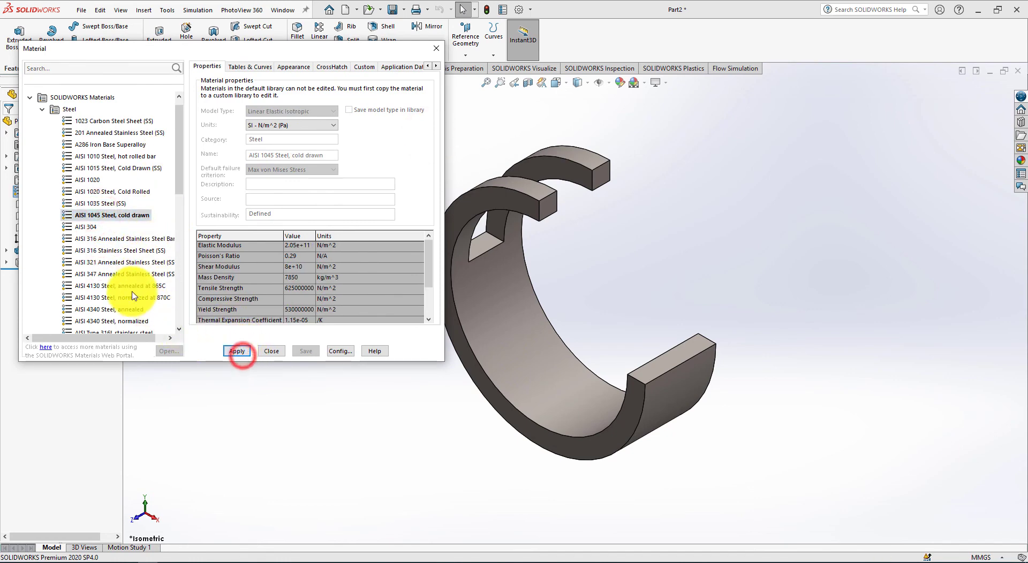
click(118, 274)
click(238, 351)
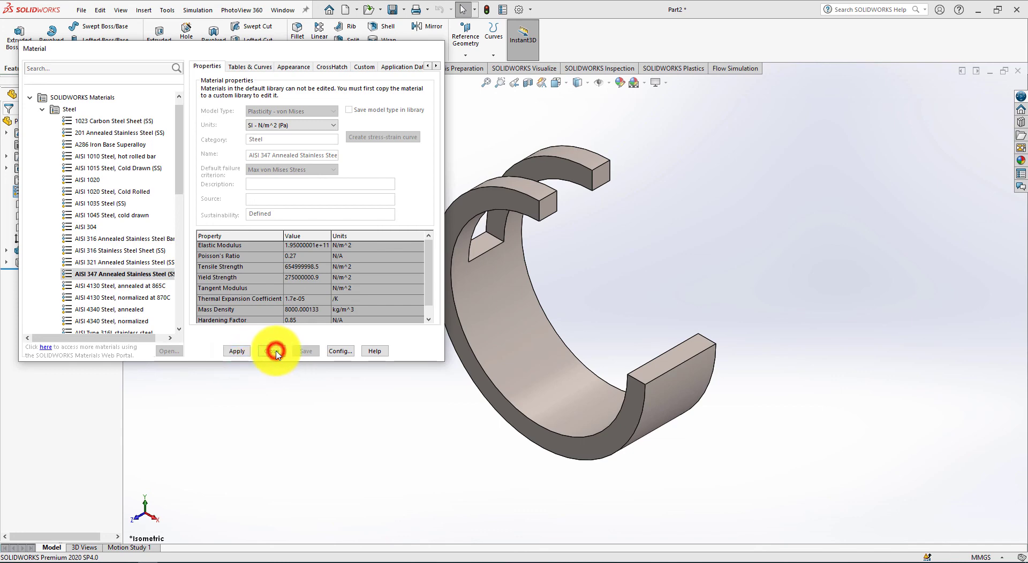
click(275, 351)
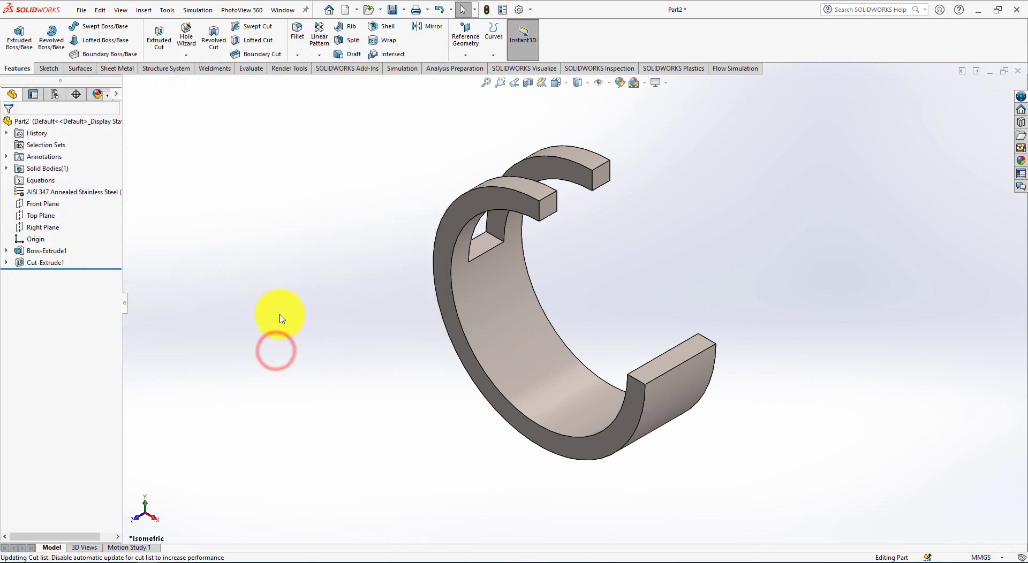
Step: Create a Rotate model animation in Motion Study 1 with a 30-second duration and start time 0, and play it from the start
click(132, 547)
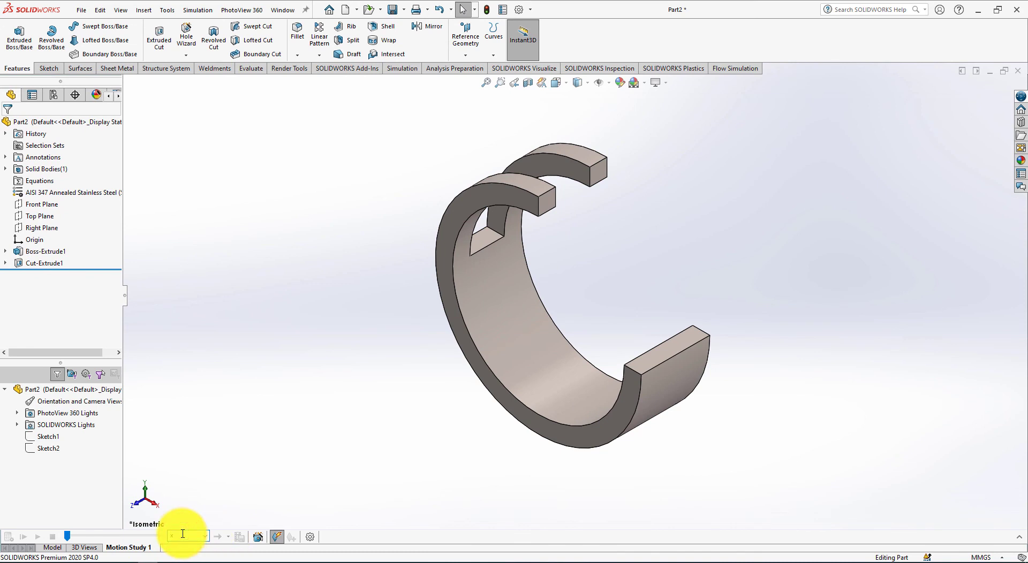
click(183, 533)
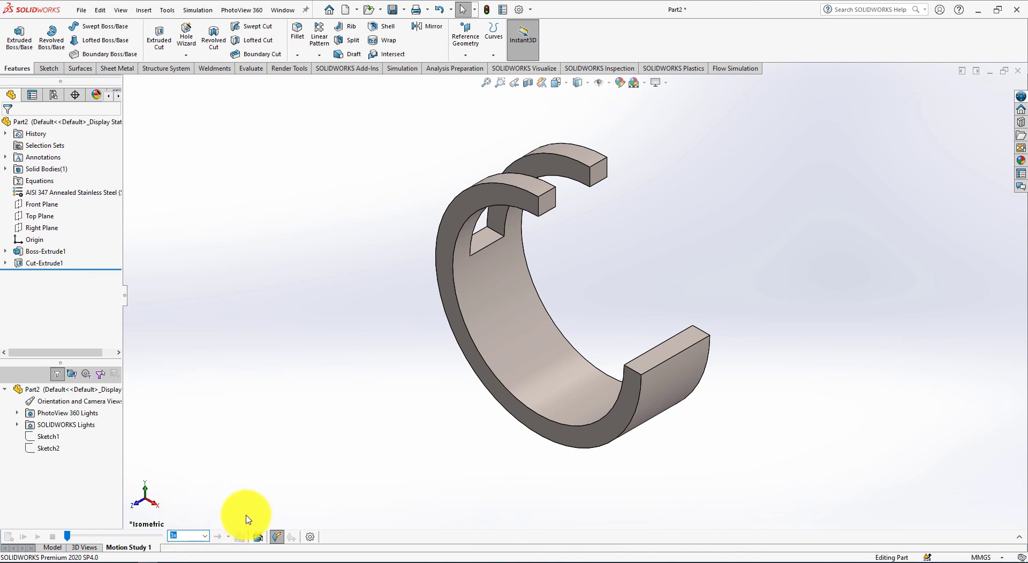
click(260, 538)
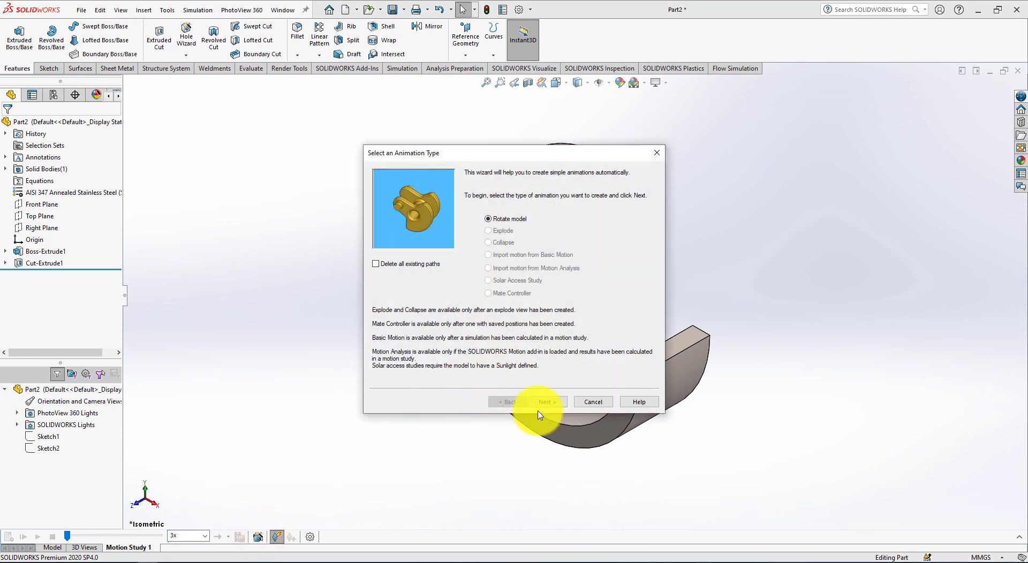
click(549, 402)
click(555, 406)
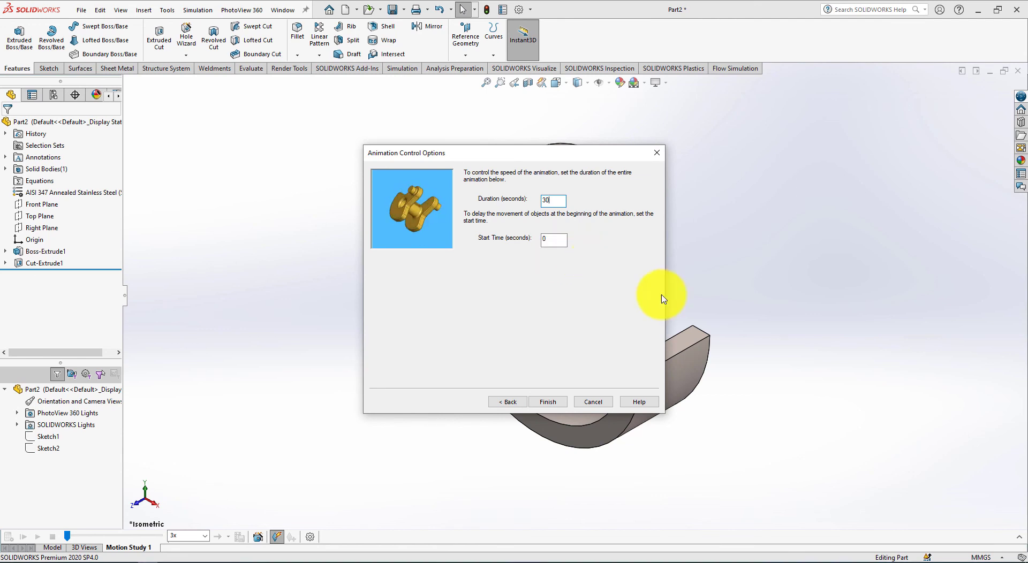
click(550, 402)
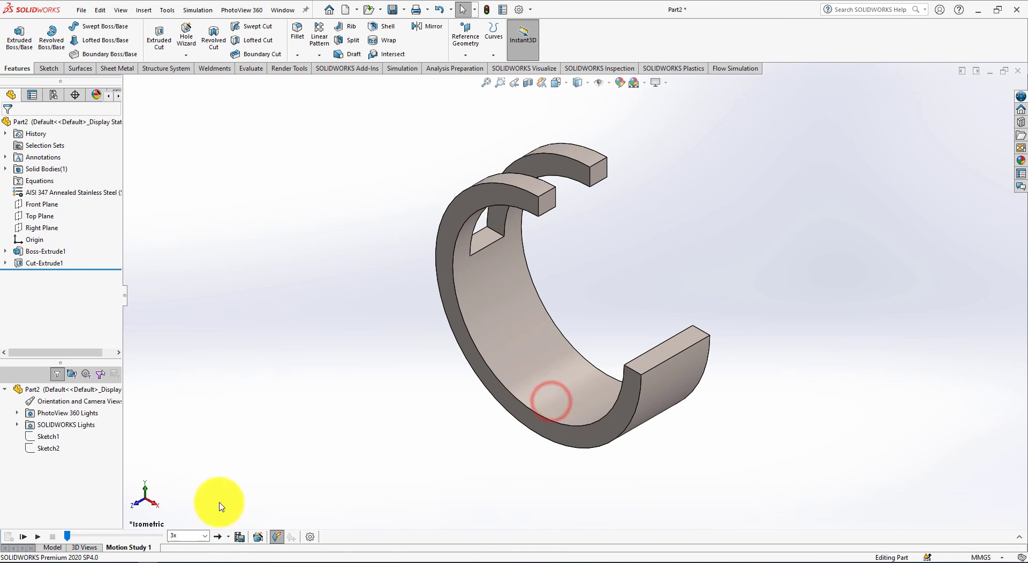
click(19, 537)
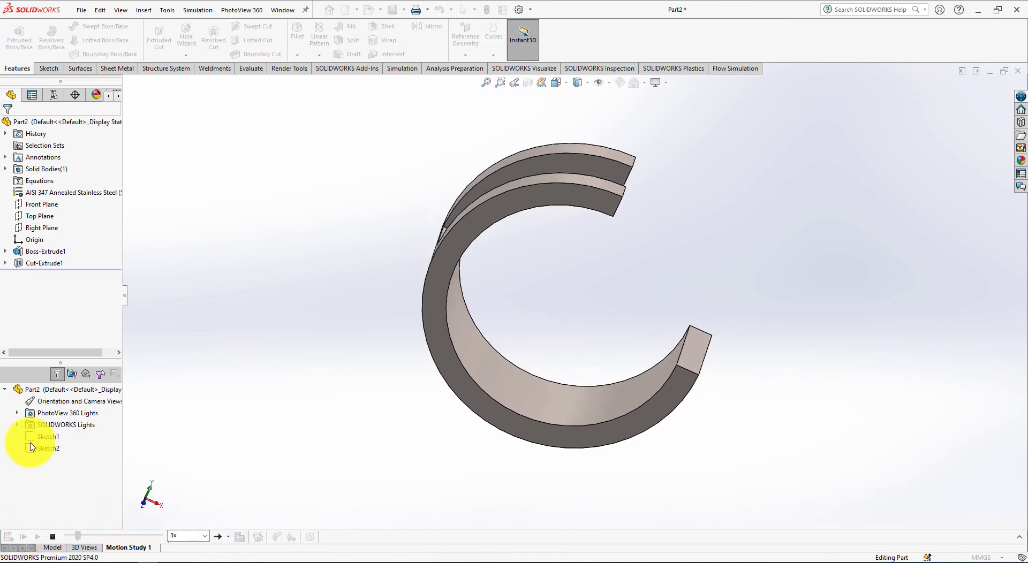